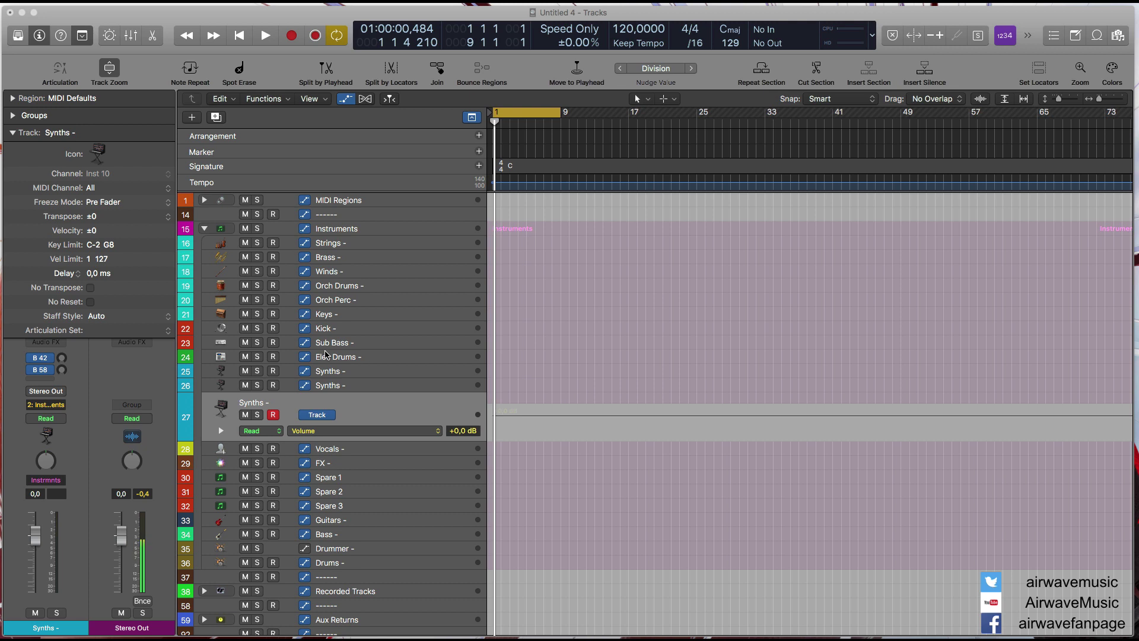
# Set the selected Synths track's MIDI channel to 1 and collapse its track parameters.
pyautogui.scroll(1, 300, 375)
pyautogui.click(95, 188)
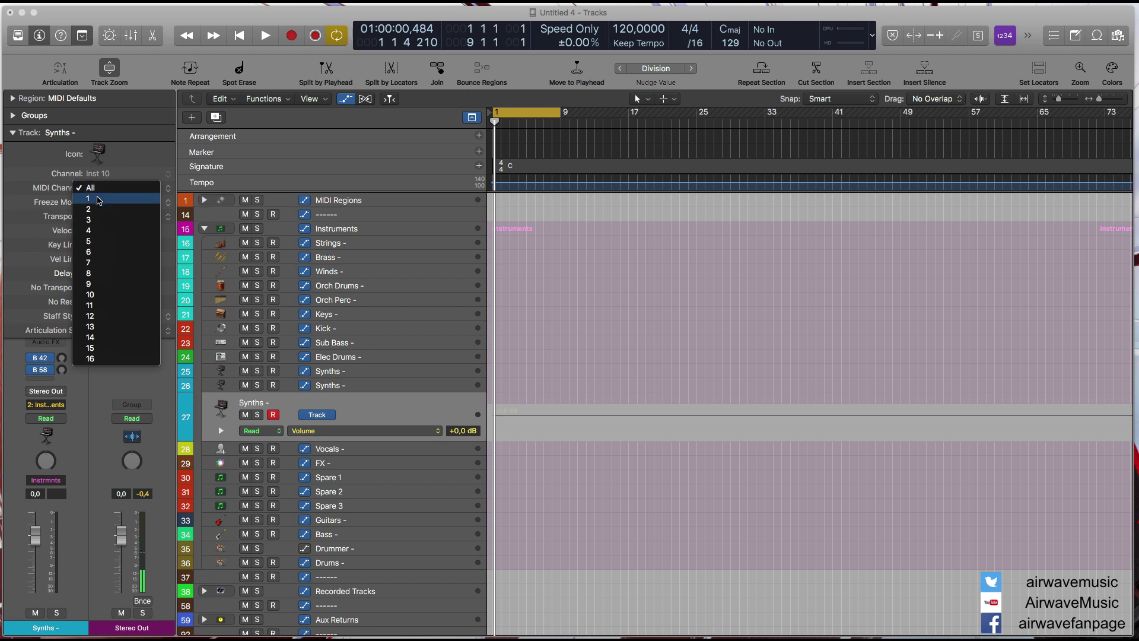
pyautogui.click(98, 199)
pyautogui.click(12, 133)
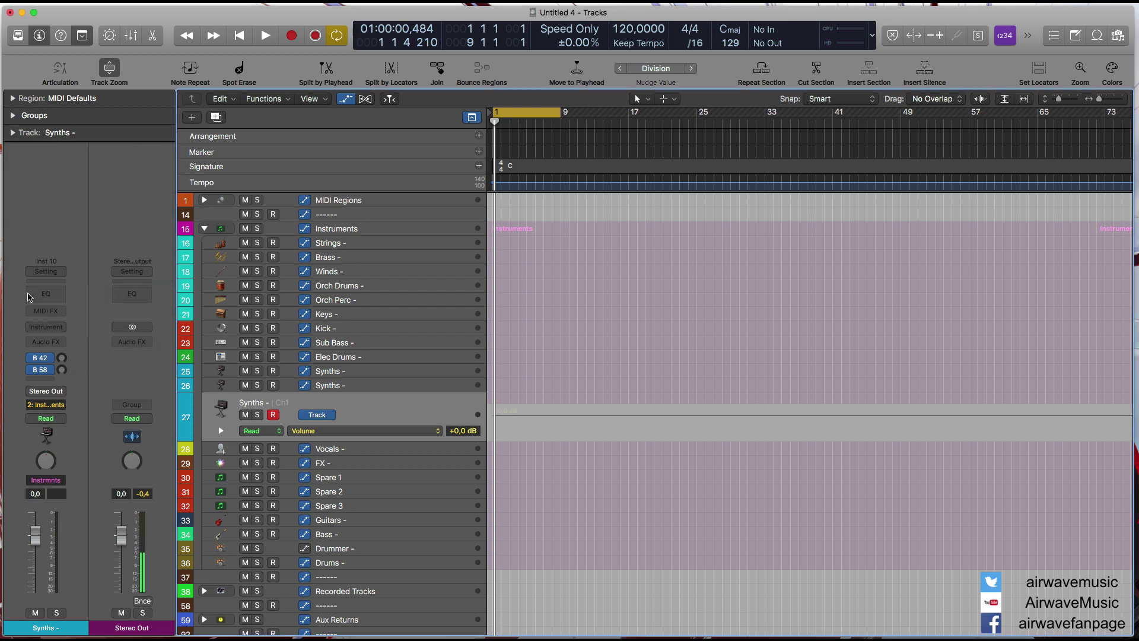
# Load Omnisphere as the instrument on the selected Synths track and show its Multi mixer page beside the track list.
pyautogui.click(46, 327)
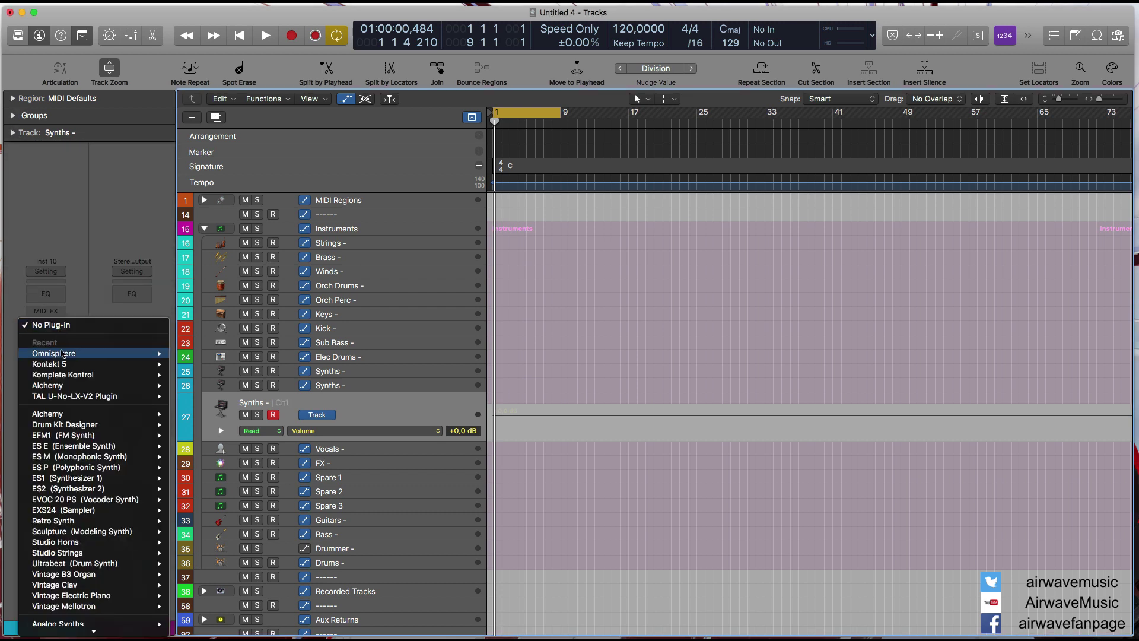
pyautogui.moveTo(148, 354)
pyautogui.click(196, 355)
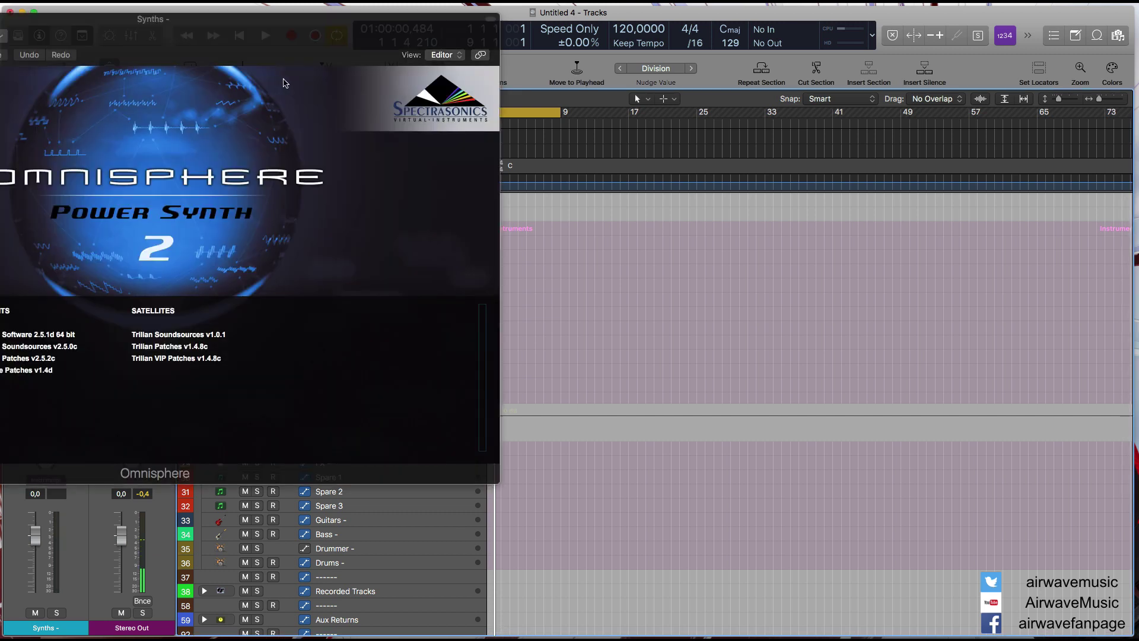
pyautogui.moveTo(249, 26); pyautogui.dragTo(895, 108)
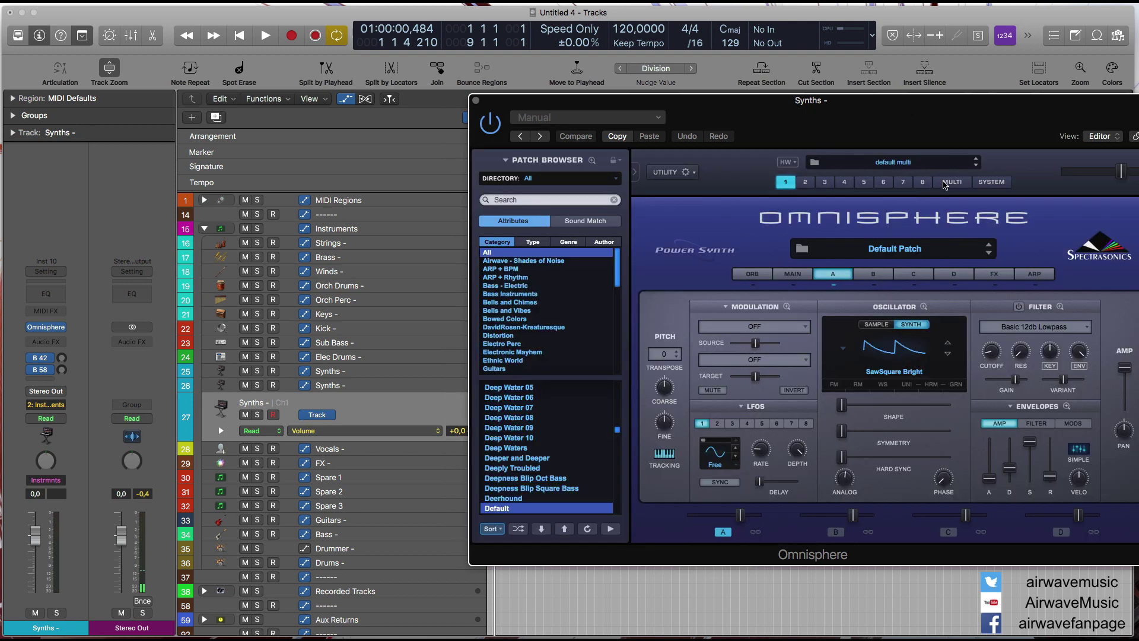
pyautogui.click(947, 181)
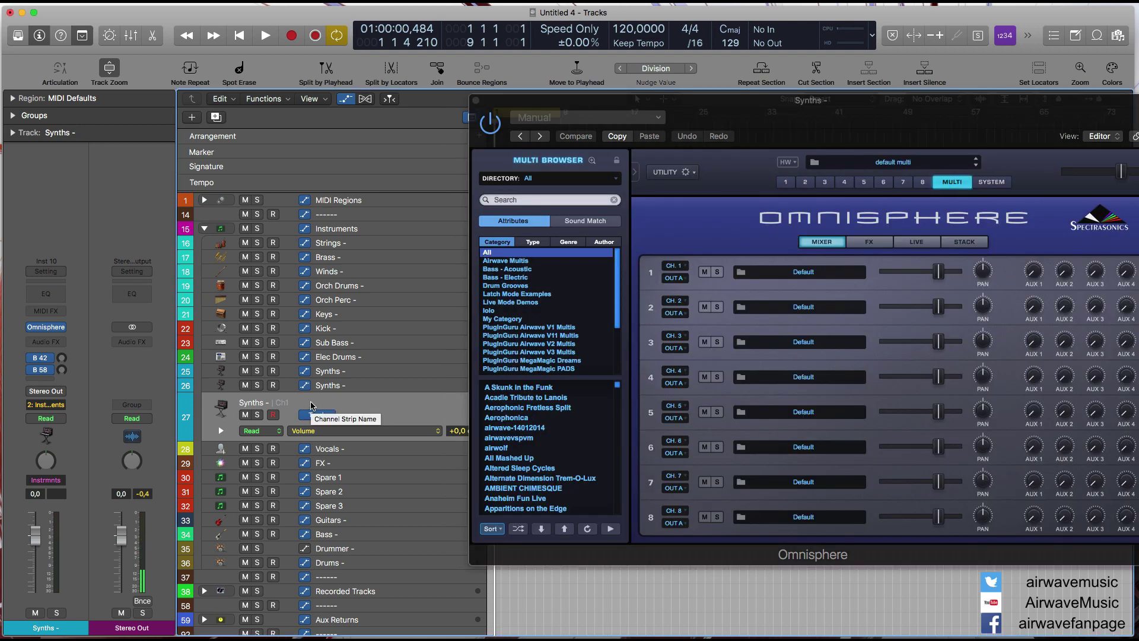
# Create six more Synths tracks sharing the same Omnisphere instrument, assigned to MIDI channels 2 through 7.
pyautogui.hotkey('ctrl', 'Return')
pyautogui.hotkey('ctrl', 'Return')
pyautogui.hotkey('ctrl', 'Return')
pyautogui.hotkey('ctrl', 'Return')
pyautogui.hotkey('ctrl', 'Return')
pyautogui.hotkey('ctrl', 'Return')
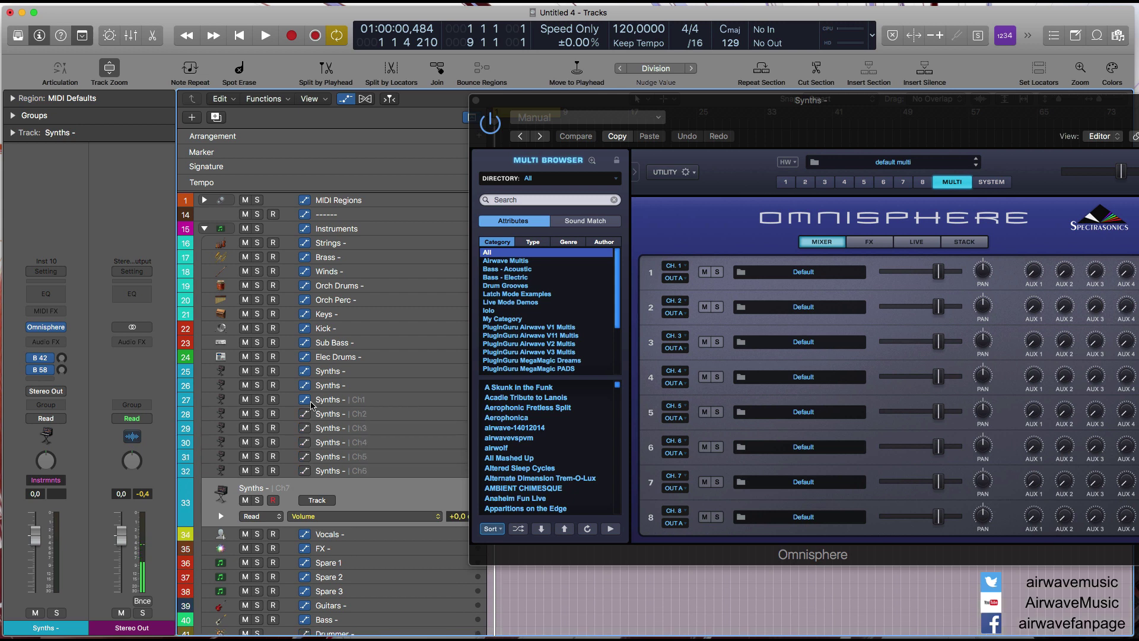
# Lower the Ch2 Synths track's volume to -4.4 dB and restore it to 0.0 dB from the Ch1 track.
pyautogui.click(335, 408)
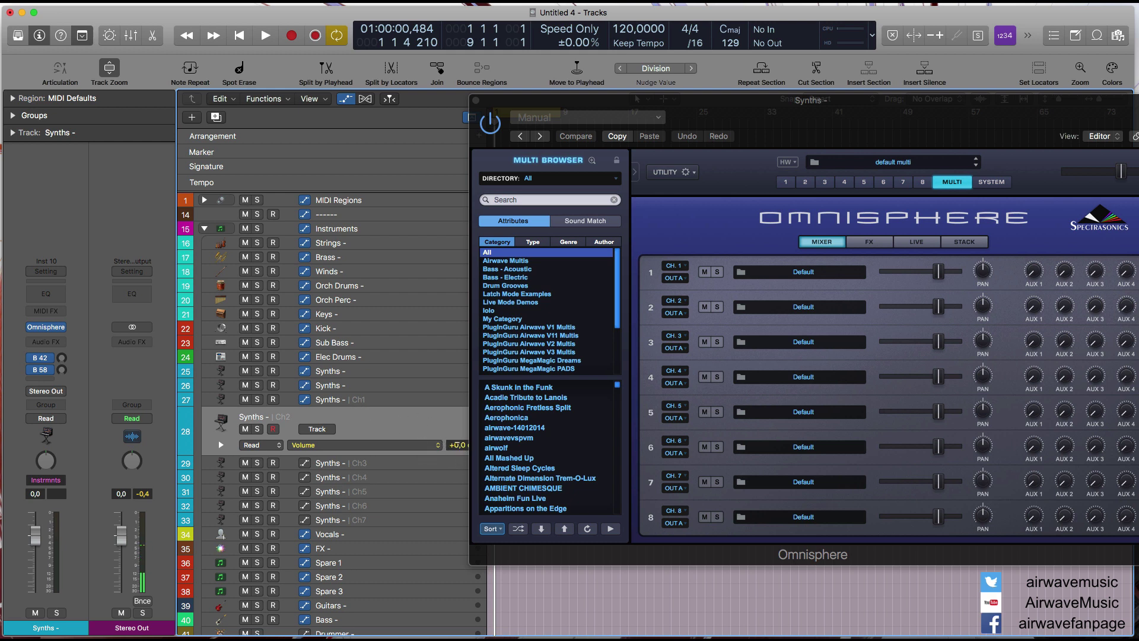
pyautogui.moveTo(35, 533); pyautogui.dragTo(35, 543)
pyautogui.click(362, 401)
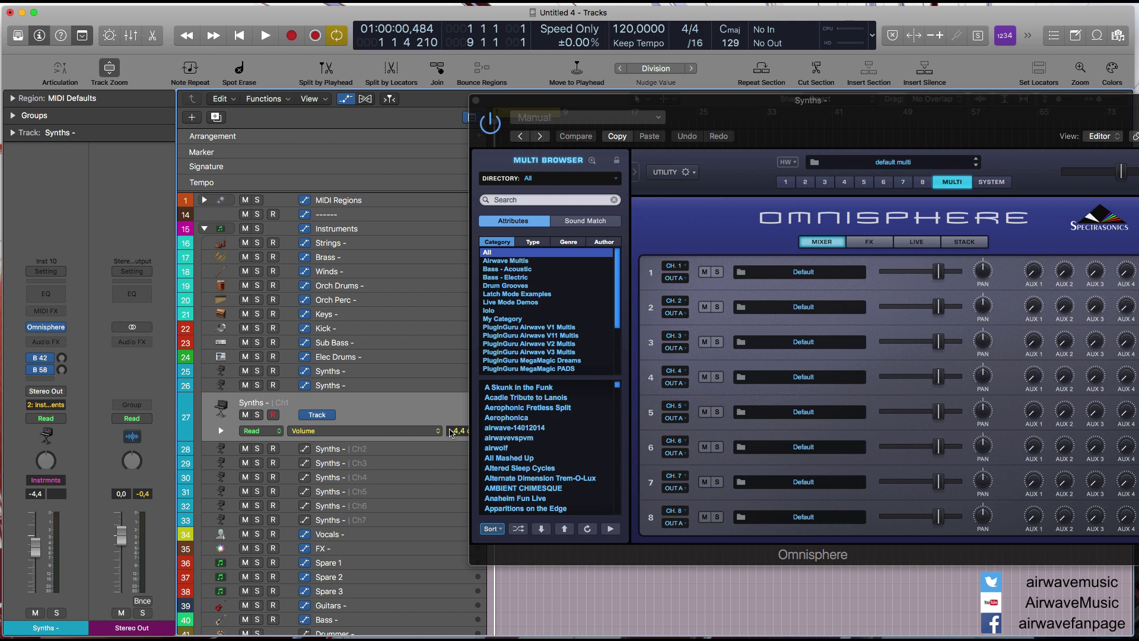
pyautogui.moveTo(452, 432); pyautogui.dragTo(452, 410)
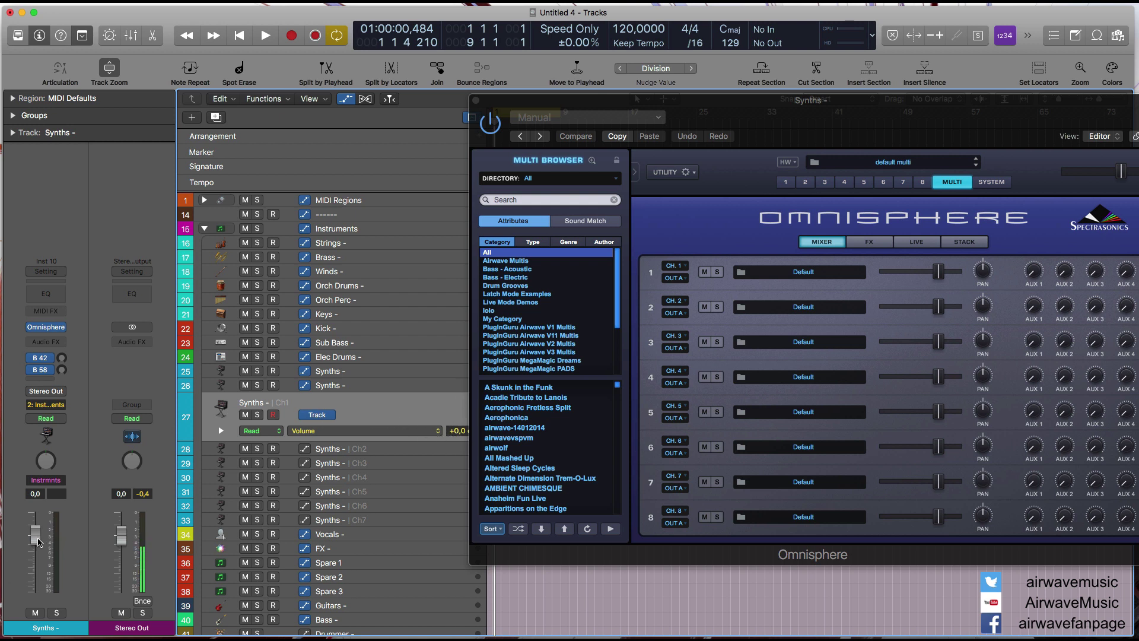
pyautogui.moveTo(36, 535); pyautogui.dragTo(36, 532)
# Nudge the levels of Omnisphere parts 2 and 3 in the Multi mixer and view part 1's pan control options.
pyautogui.click(953, 313)
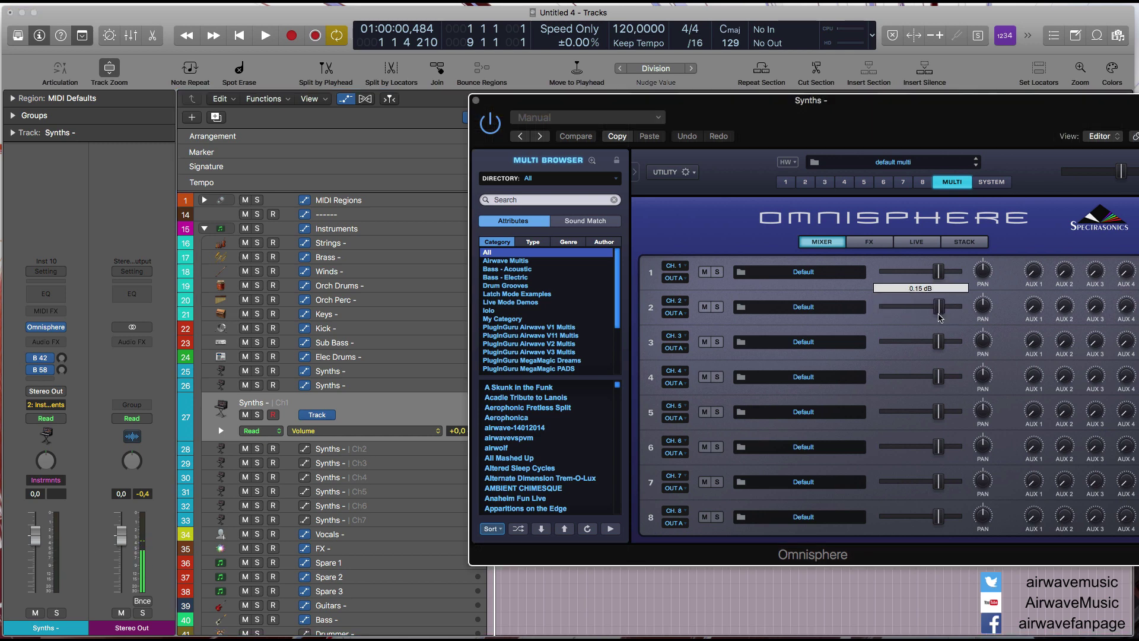
pyautogui.moveTo(933, 347)
pyautogui.mouseDown()
pyautogui.moveTo(899, 343)
pyautogui.moveTo(941, 346)
pyautogui.mouseUp()
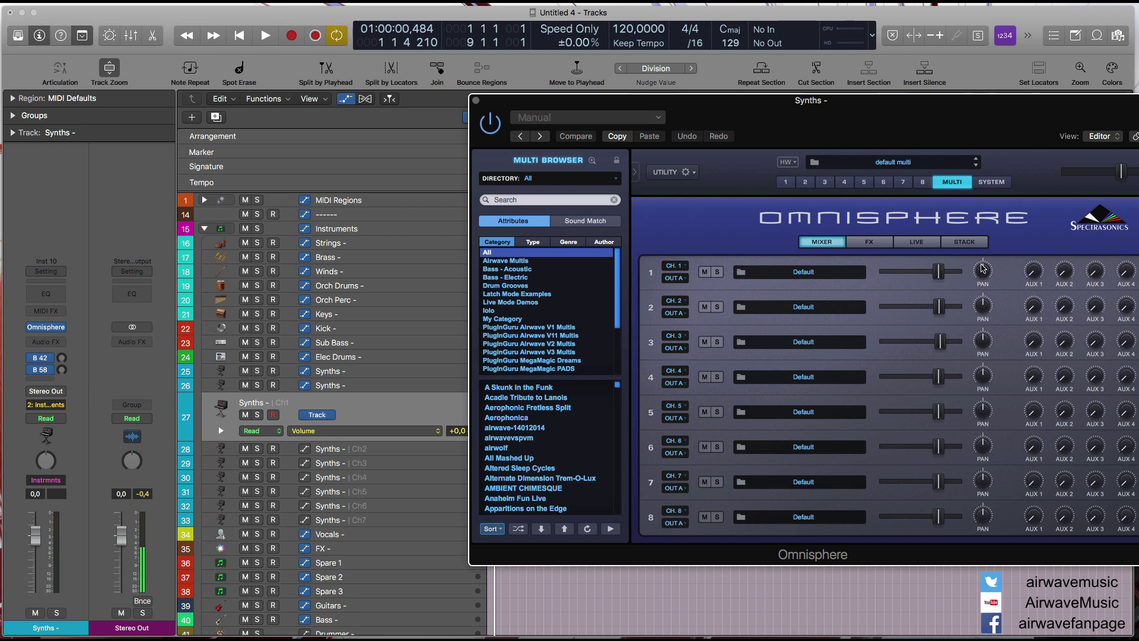
pyautogui.rightClick(982, 267)
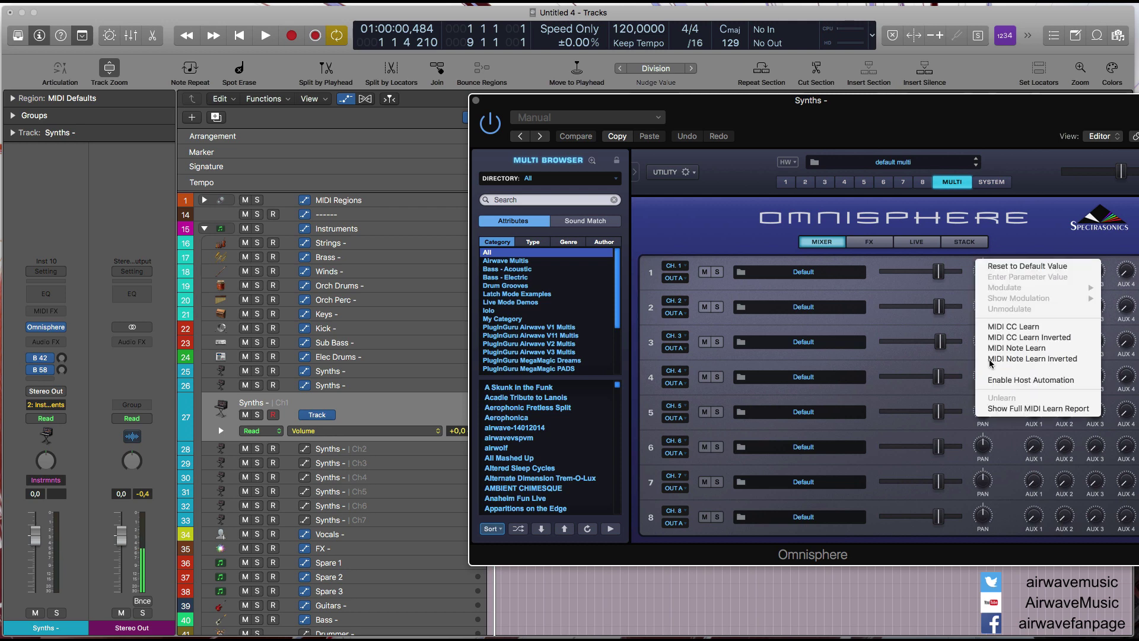
pyautogui.click(918, 364)
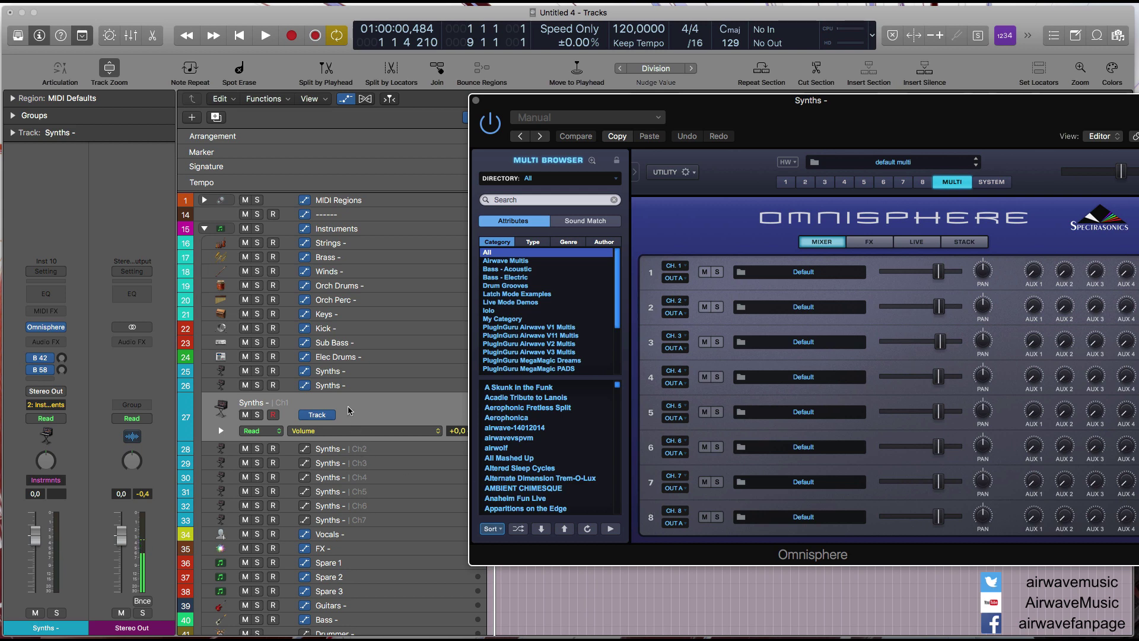
# Delete the seven Synths tracks assigned to MIDI channels 1 through 7, along with their shared Omnisphere instrument.
pyautogui.press('super+w')
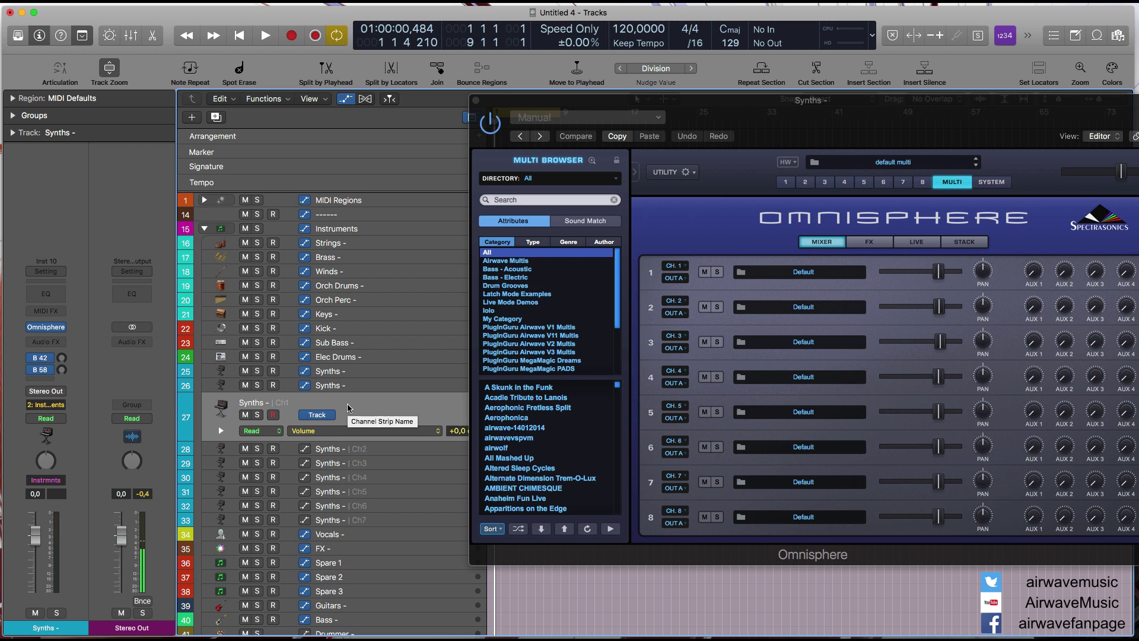
pyautogui.press('super+BackSpace')
pyautogui.press('super+BackSpace')
pyautogui.press('super+BackSpace')
pyautogui.press('super+BackSpace')
pyautogui.press('super+BackSpace')
pyautogui.press('super+BackSpace')
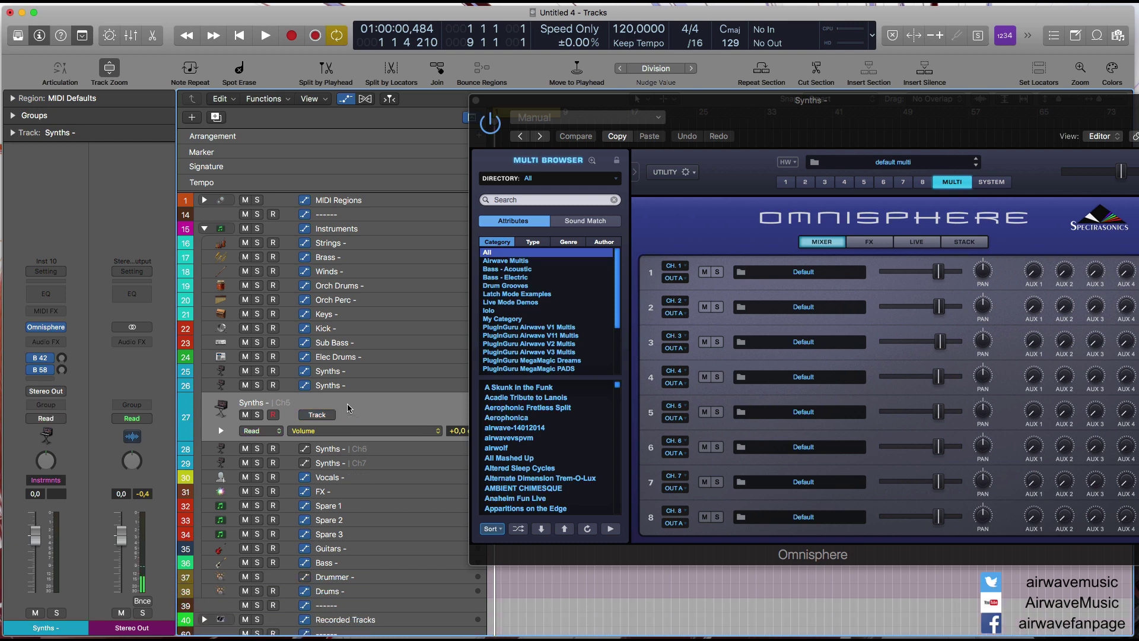
pyautogui.press('super+w')
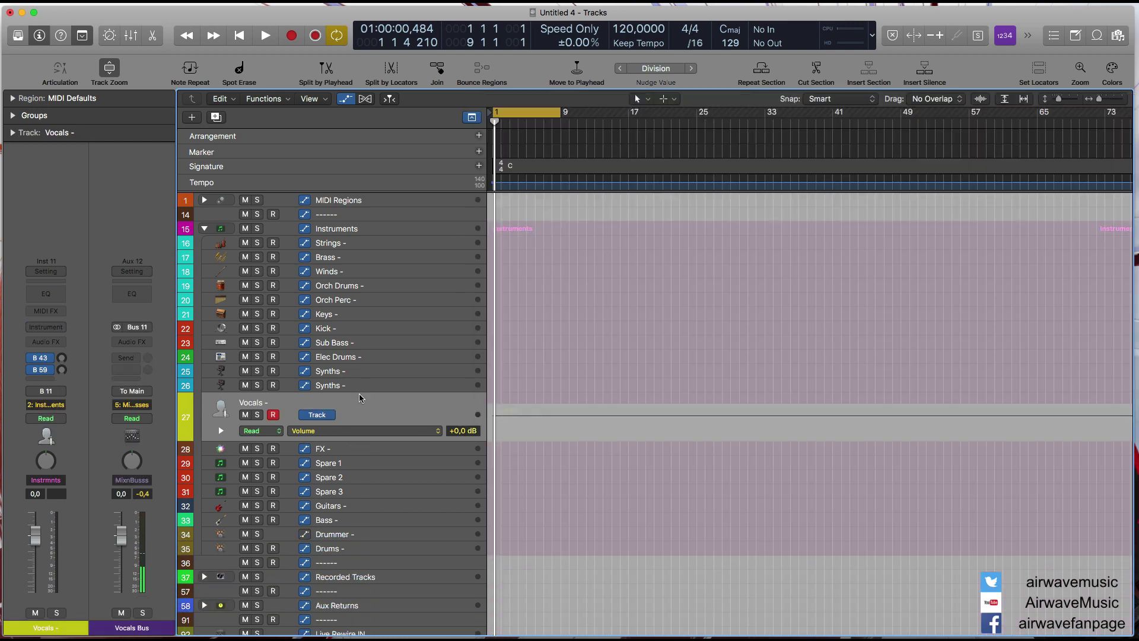
# Route the Synths track directly above Vocals to Stereo Output.
pyautogui.press('super+BackSpace')
pyautogui.click(46, 391)
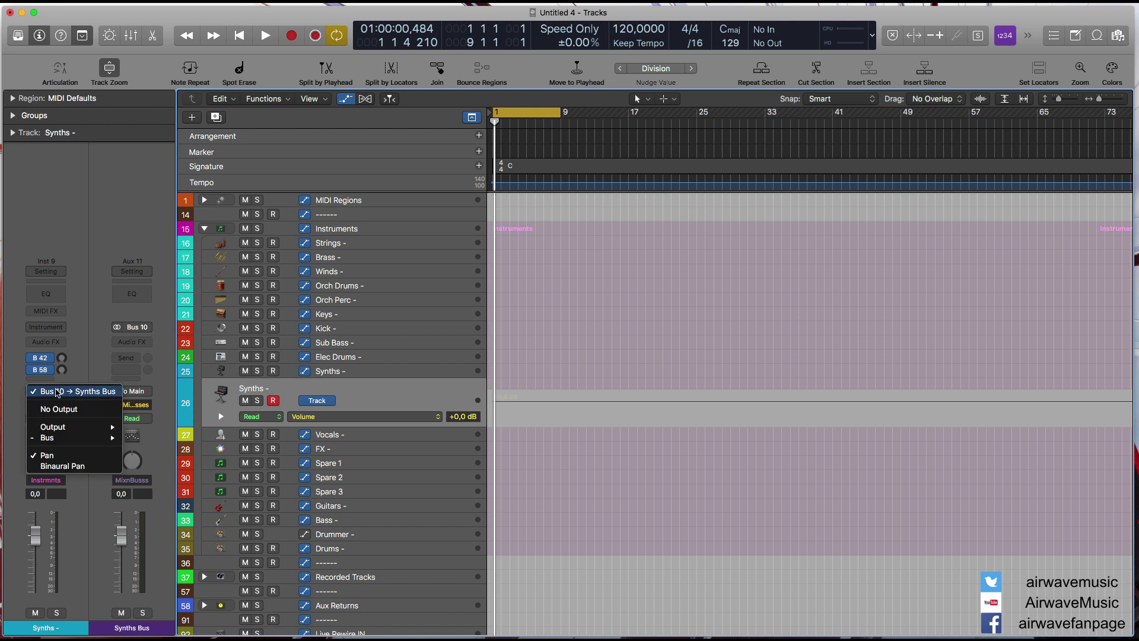
pyautogui.moveTo(68, 426)
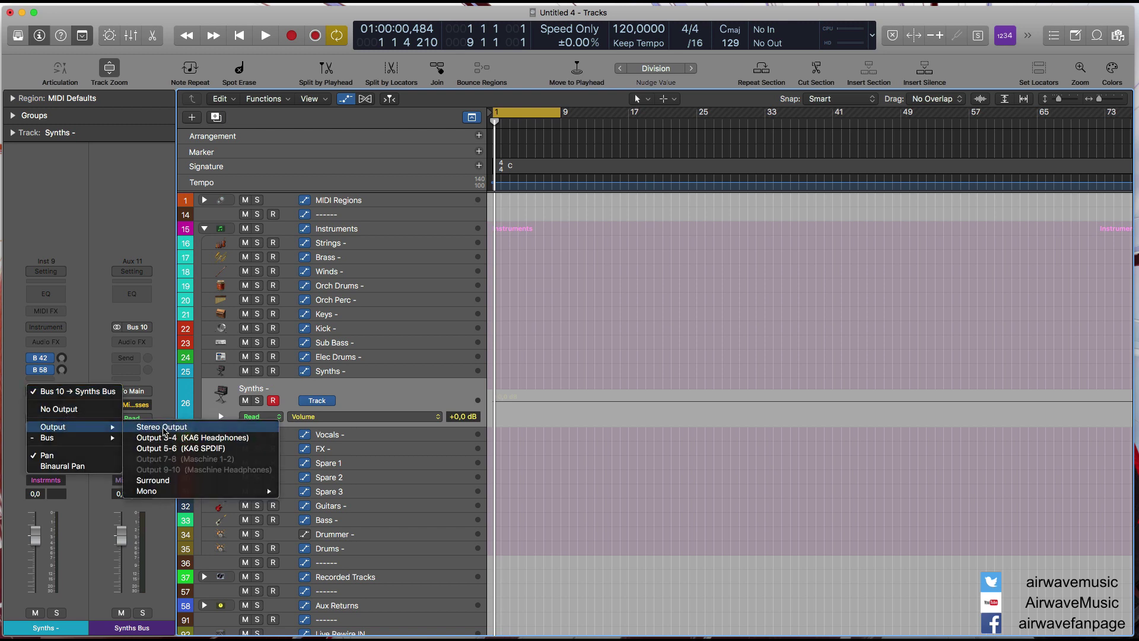
pyautogui.click(162, 427)
# Load the multi-output version of Omnisphere on this Synths track and show its Multi mixer page beside the track list.
pyautogui.click(63, 329)
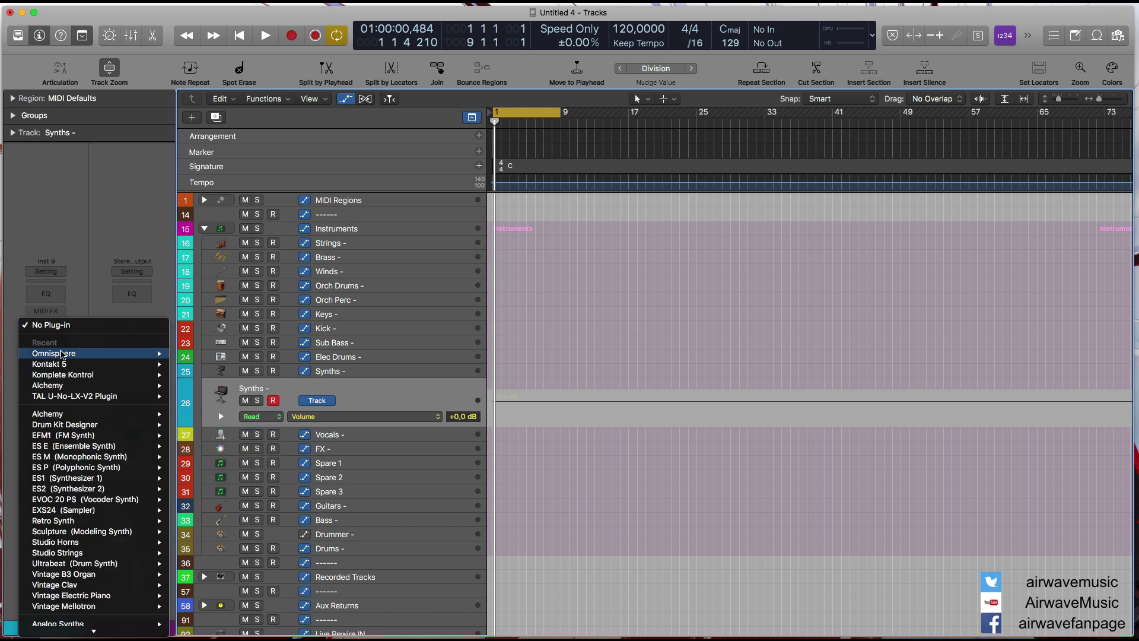
pyautogui.moveTo(62, 354)
pyautogui.click(194, 369)
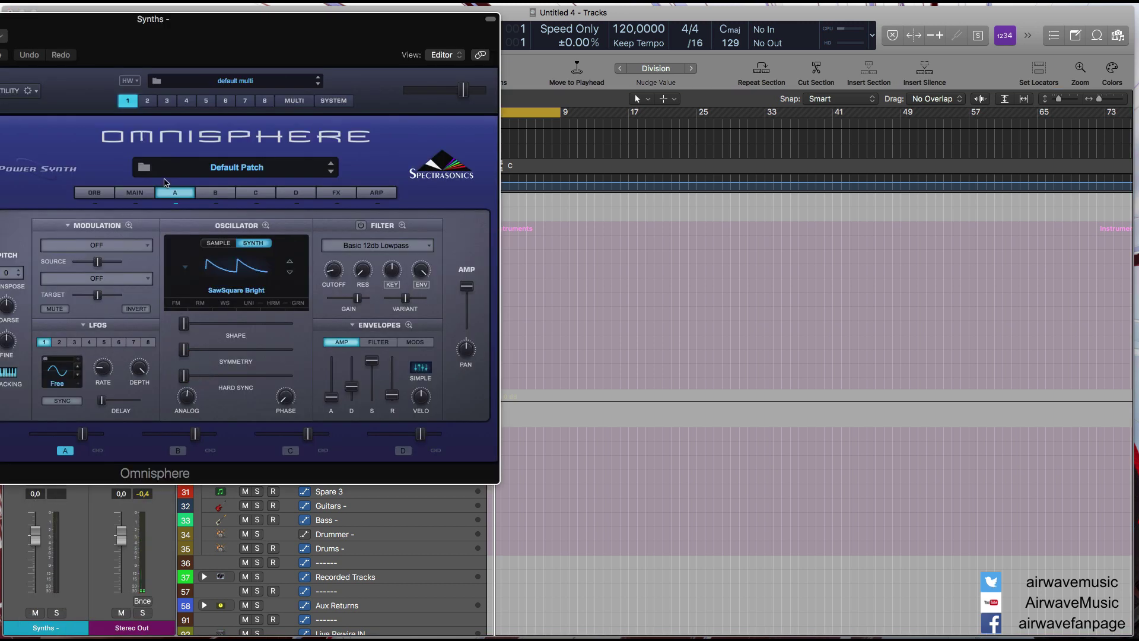
pyautogui.moveTo(197, 48); pyautogui.dragTo(874, 125)
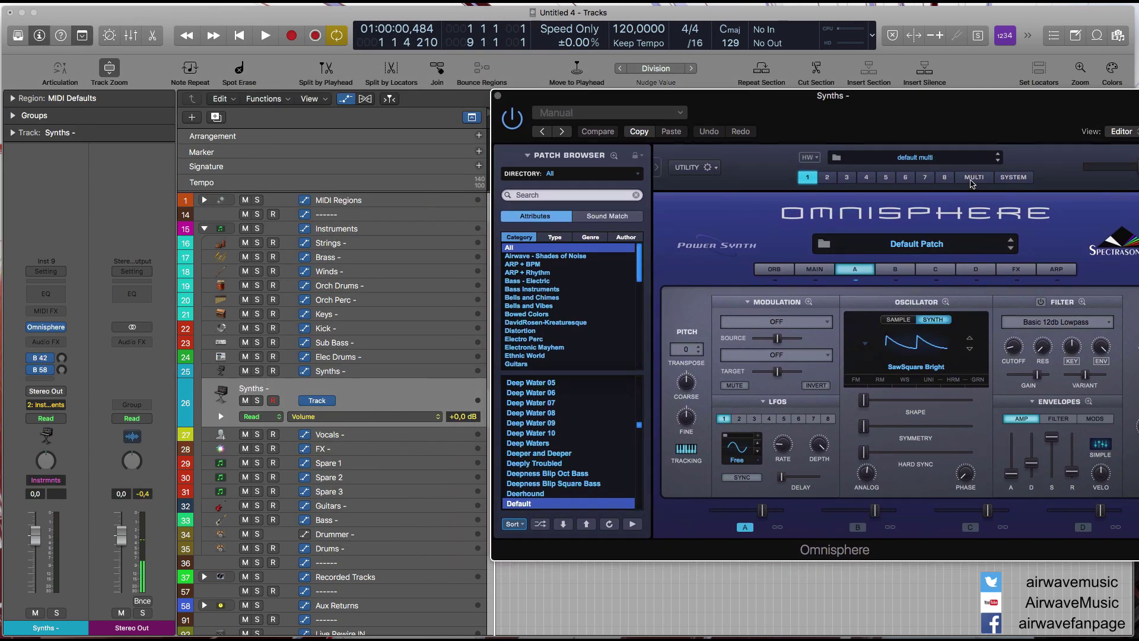
pyautogui.click(972, 178)
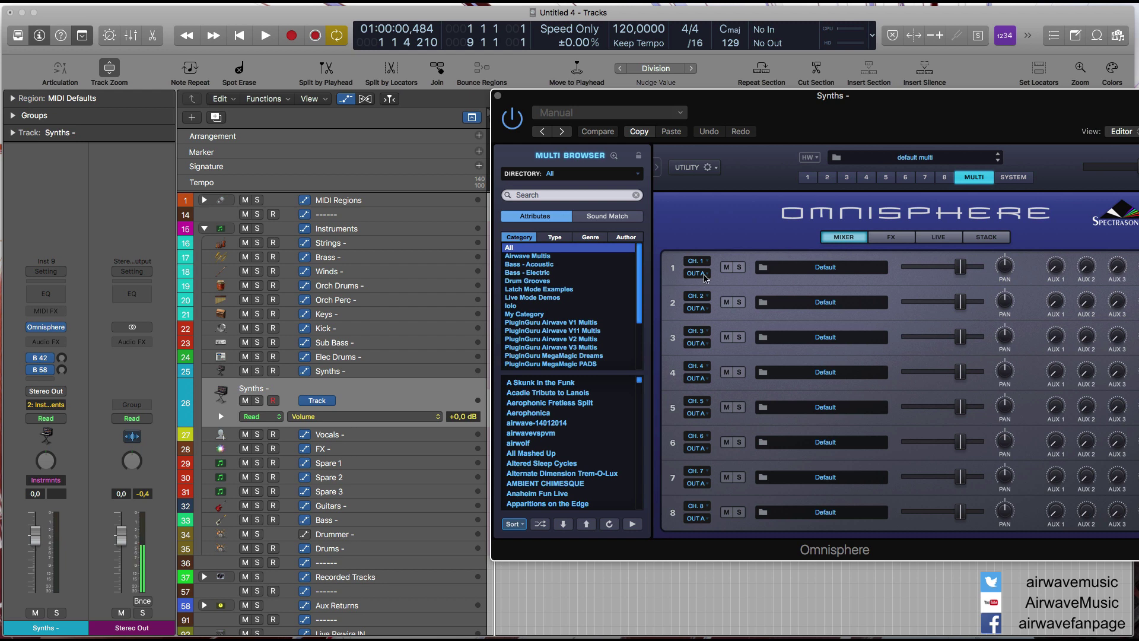
# Assign Omnisphere parts 2, 3, 4 and 5 to outputs OUT B, OUT C, OUT D and OUT E.
pyautogui.click(696, 308)
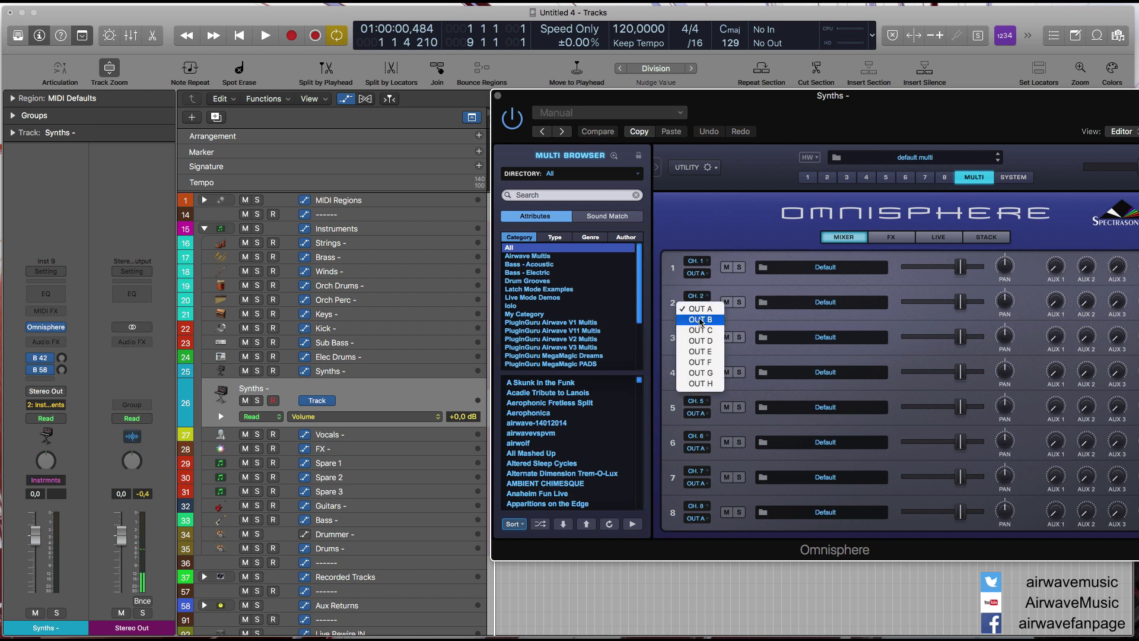
pyautogui.click(700, 320)
pyautogui.click(696, 343)
pyautogui.click(701, 365)
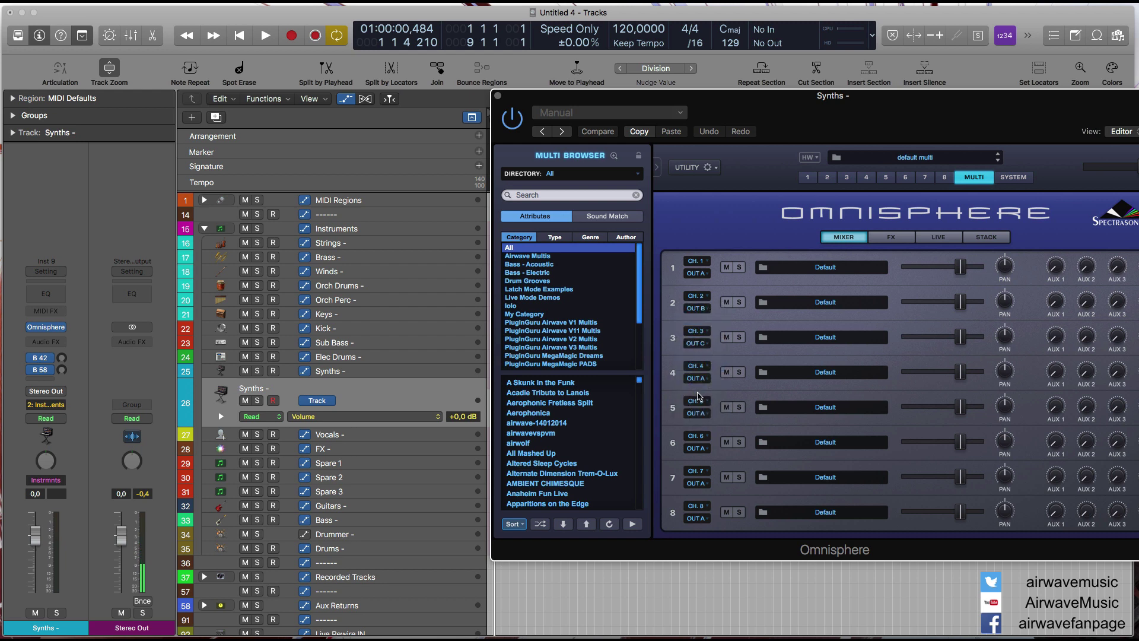
pyautogui.click(697, 378)
pyautogui.click(700, 411)
pyautogui.click(698, 414)
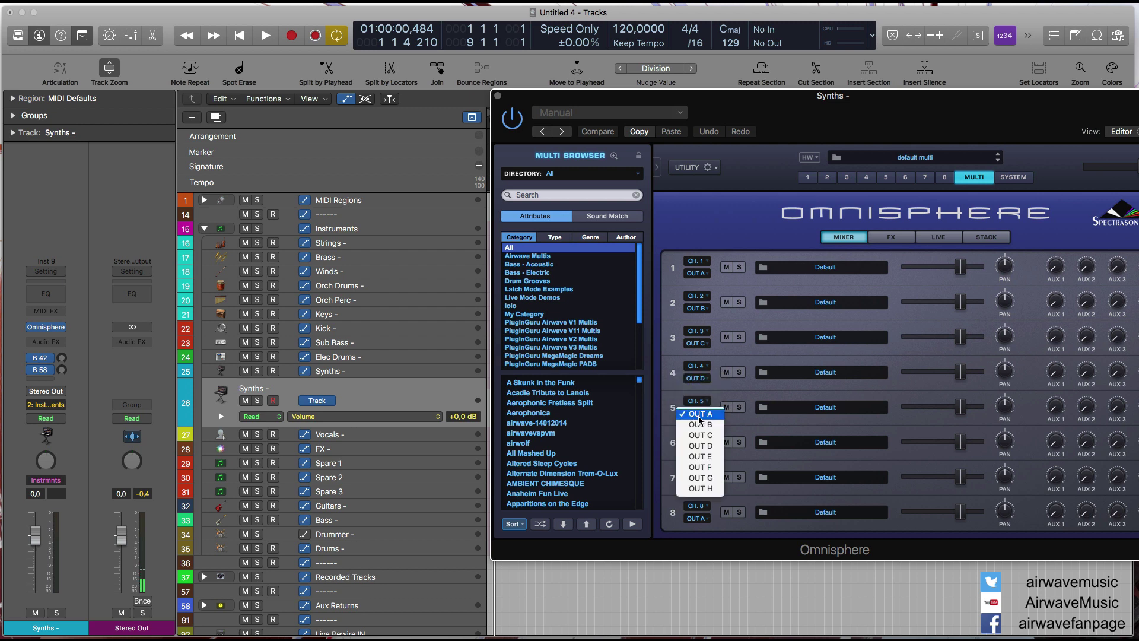
pyautogui.click(700, 457)
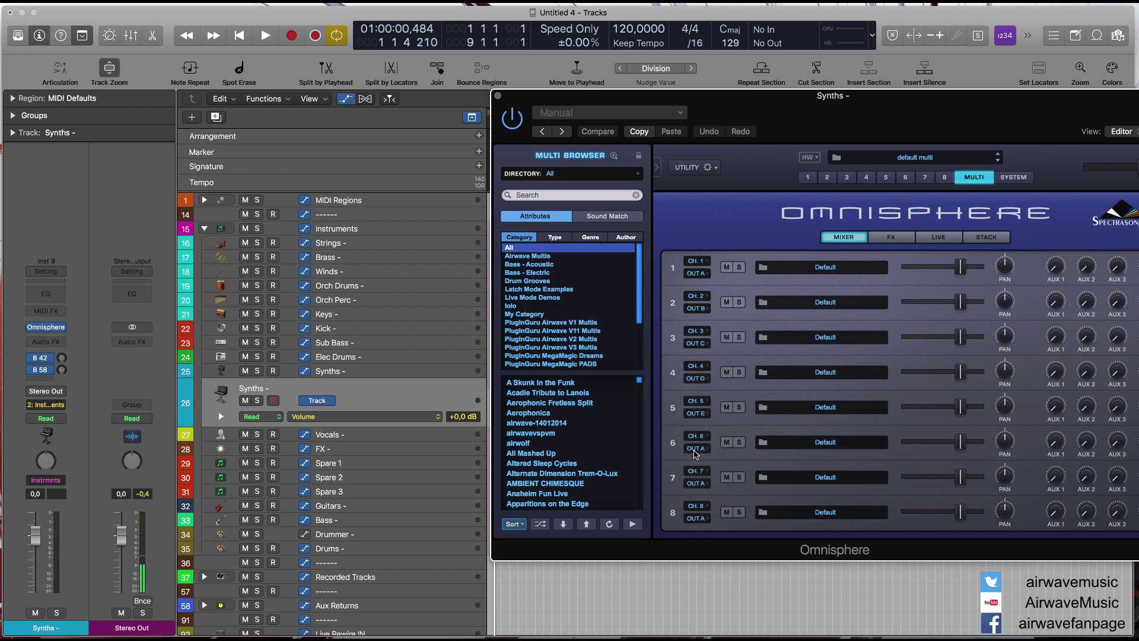
# Assign Omnisphere parts 6, 7 and 8 to outputs OUT F, OUT G and OUT H, and close the plug-in window.
pyautogui.click(696, 451)
pyautogui.click(700, 506)
pyautogui.click(697, 484)
pyautogui.click(699, 553)
pyautogui.click(700, 516)
pyautogui.click(700, 597)
pyautogui.click(497, 97)
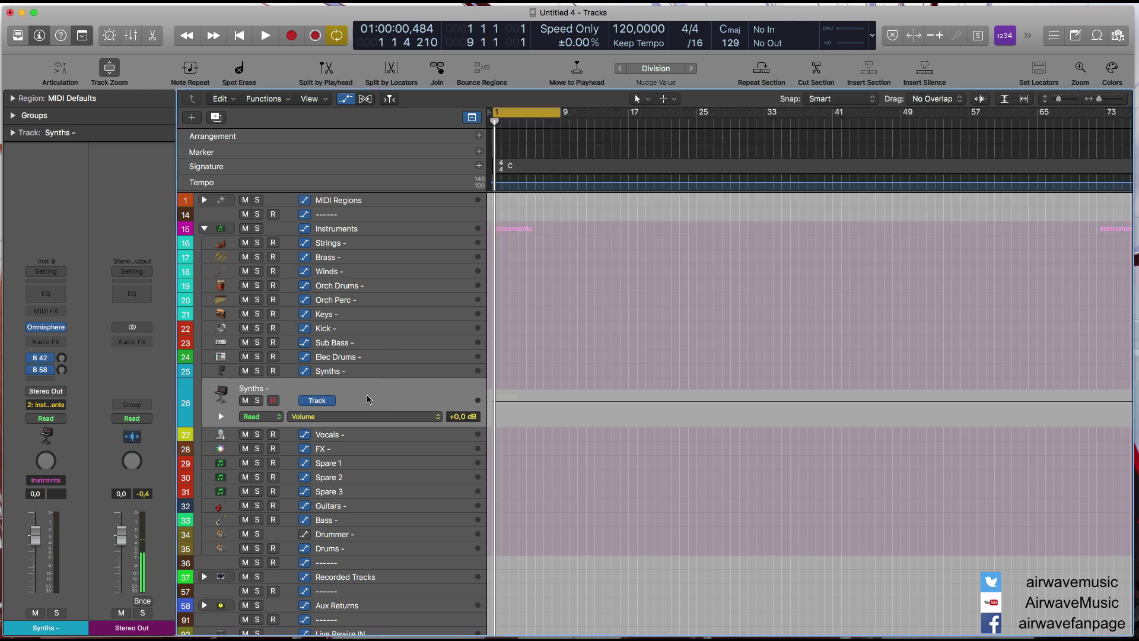
# Show the mixer and add seven aux channel strips for the Omnisphere Synths channel's outputs 3-4 through 15-16.
pyautogui.press('x')
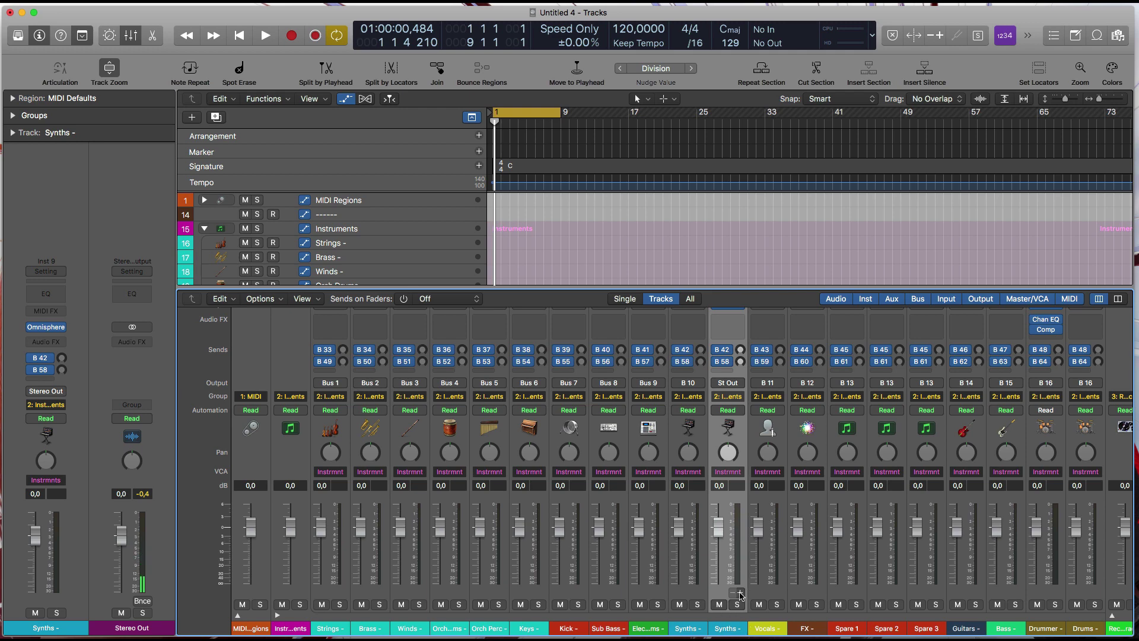
pyautogui.click(740, 594)
pyautogui.click(740, 594)
pyautogui.click(739, 594)
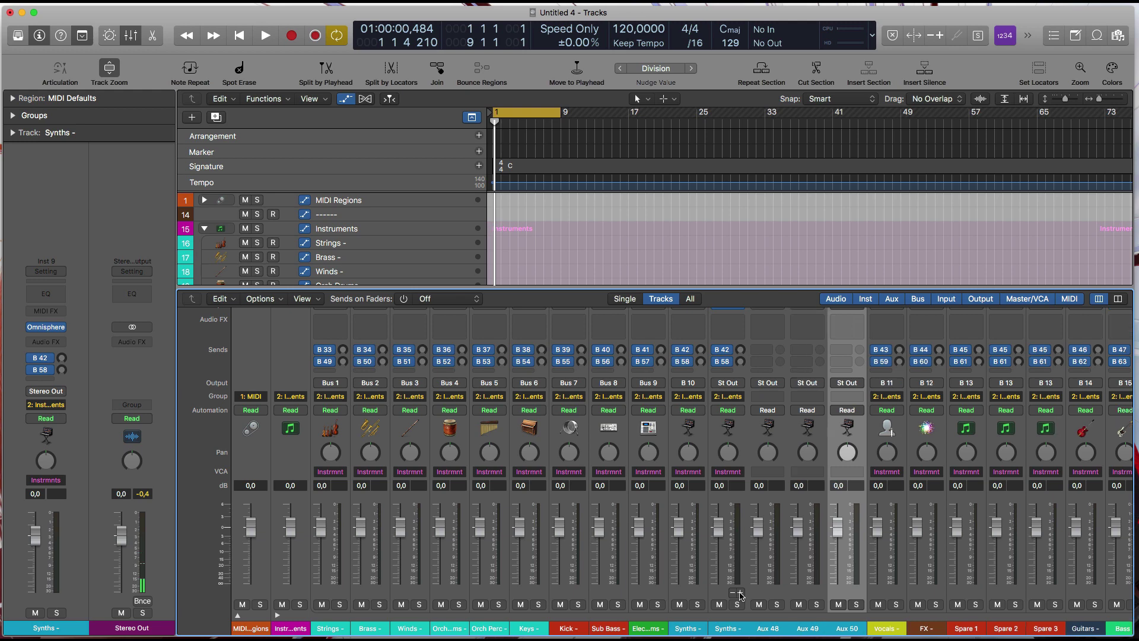
pyautogui.click(739, 594)
pyautogui.click(740, 594)
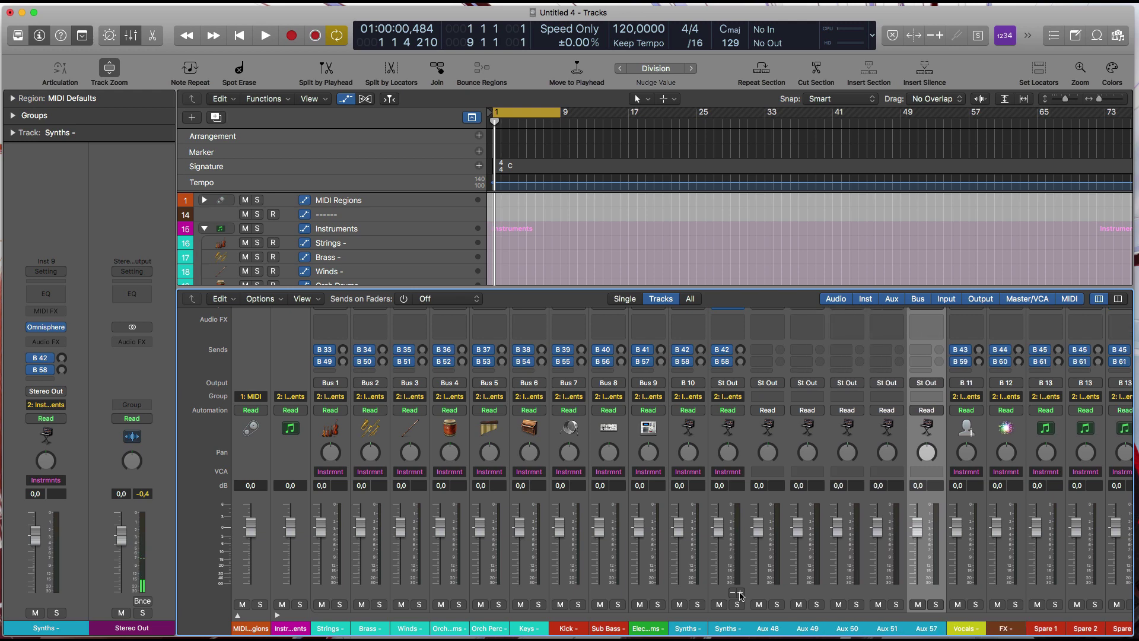
pyautogui.click(739, 593)
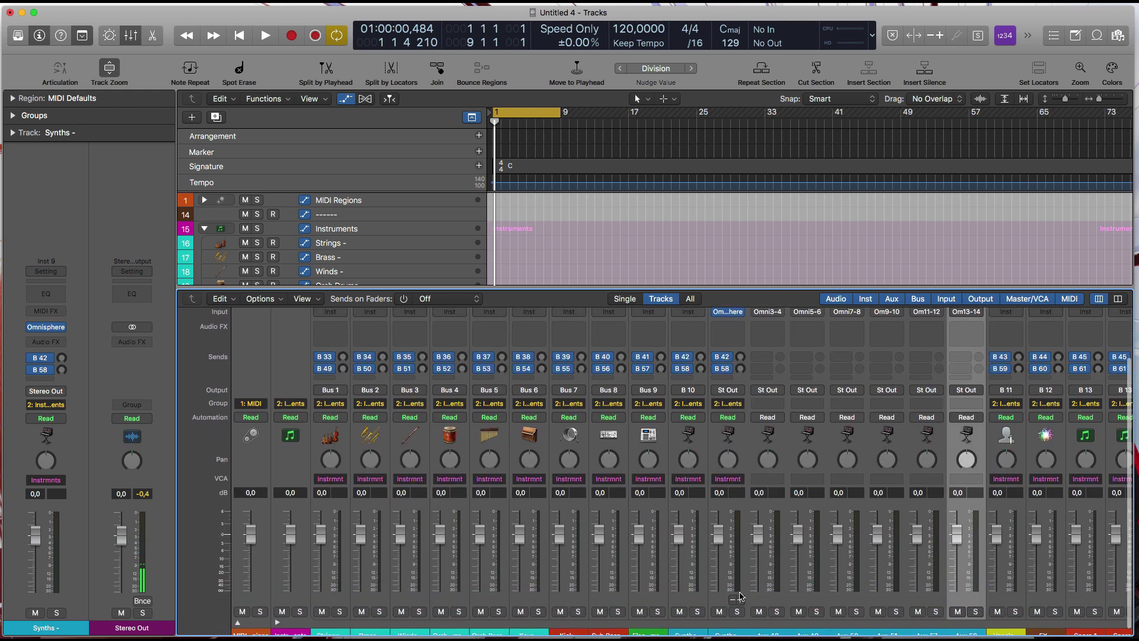
pyautogui.click(739, 596)
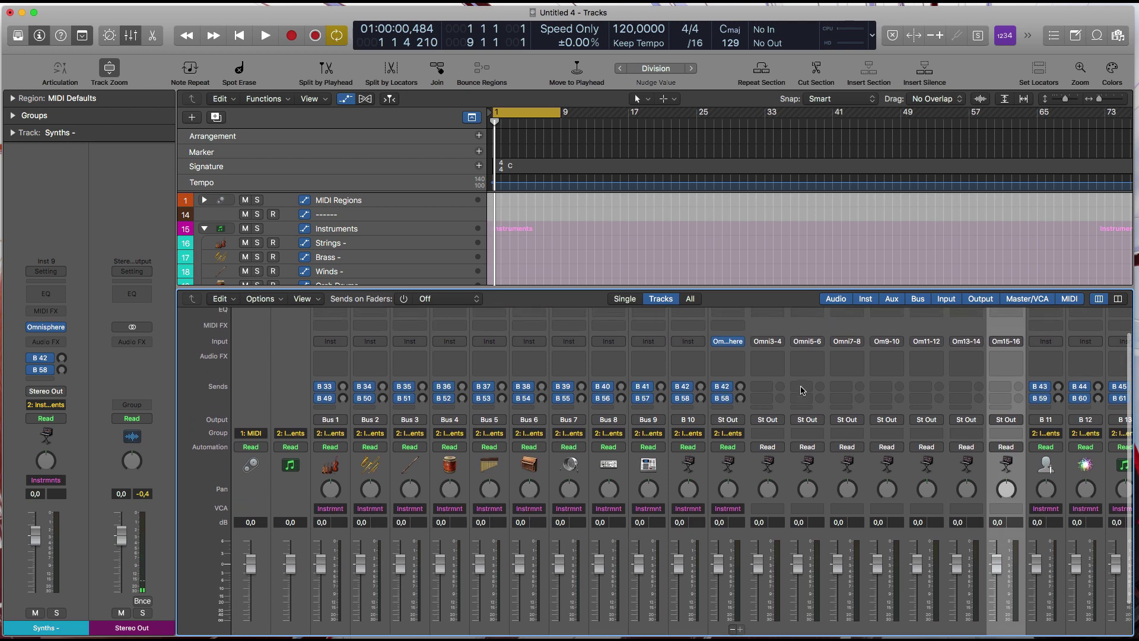
# Assign the Synths channel strip and its aux strips Aux 48 through Aux 59 to the Instruments VCA and group 2.
pyautogui.scroll(-2, 801, 390)
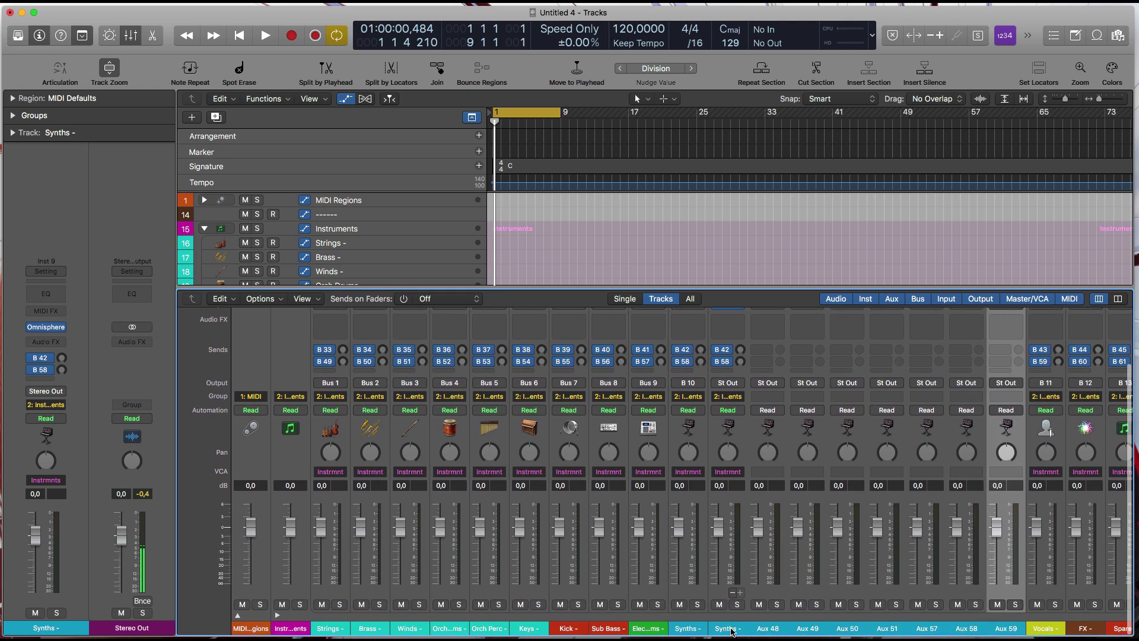
pyautogui.moveTo(728, 631); pyautogui.dragTo(1007, 636)
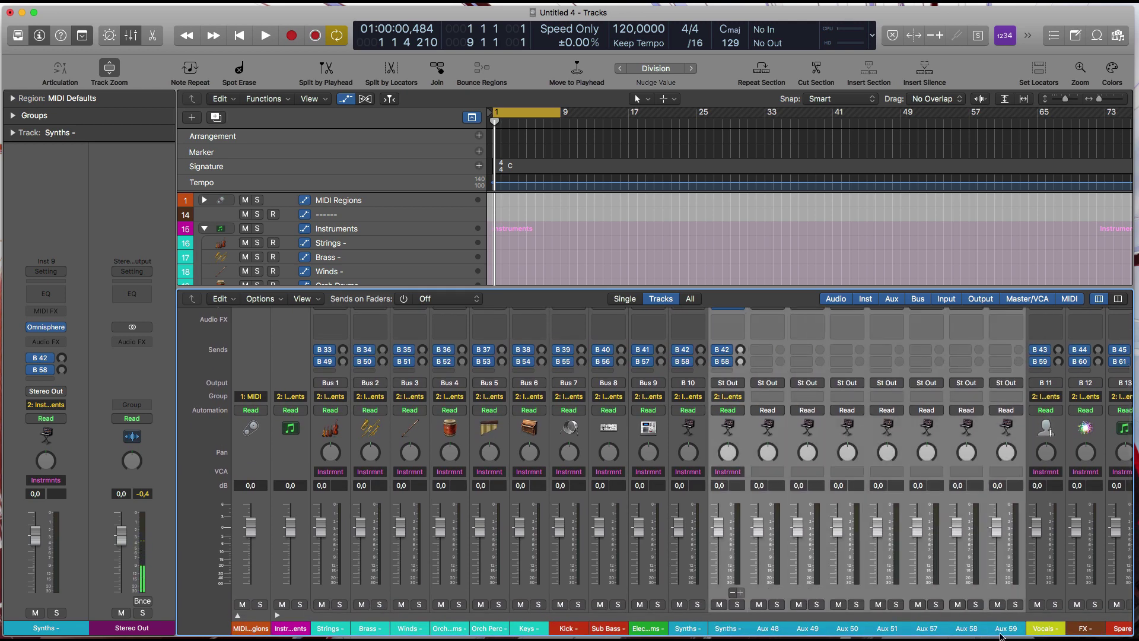
pyautogui.scroll(2, 977, 419)
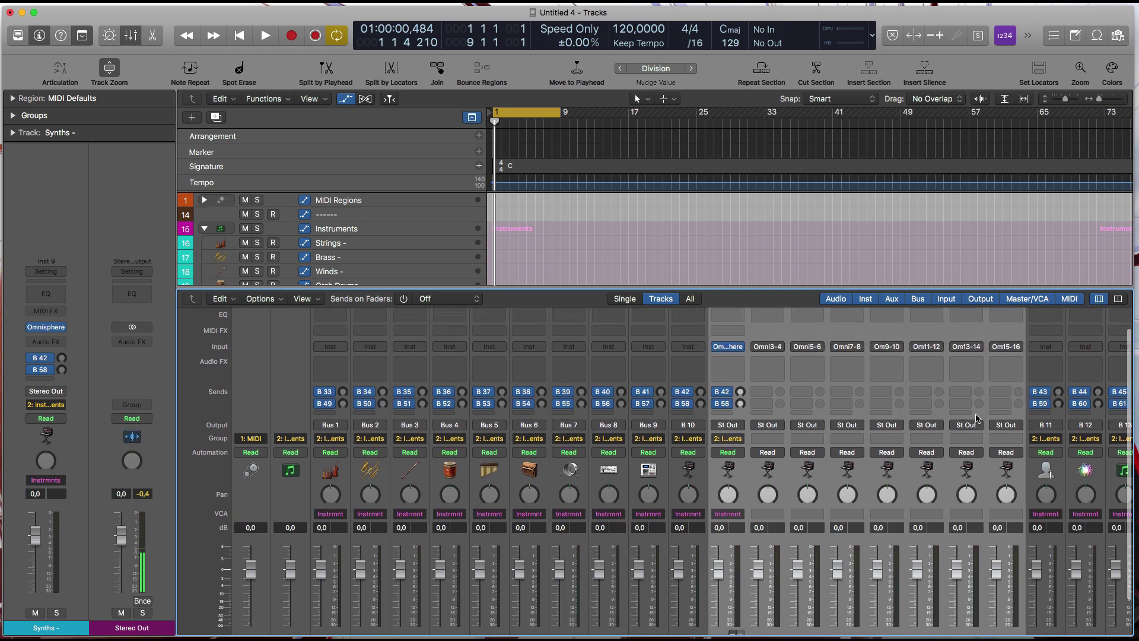
pyautogui.scroll(-1, 977, 419)
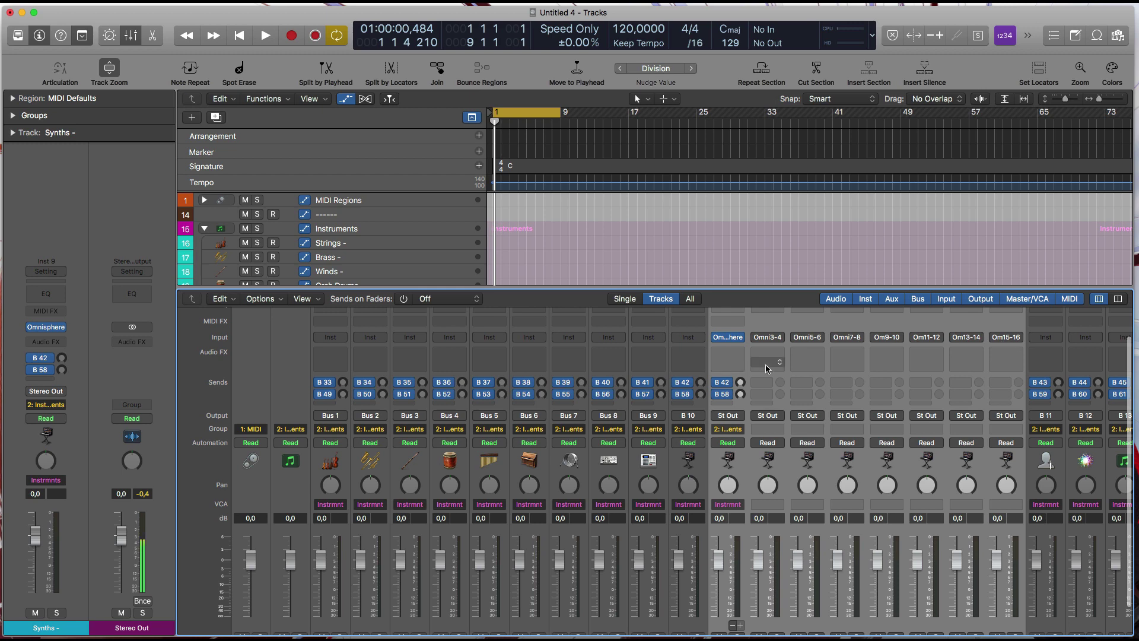
pyautogui.scroll(-3, 766, 369)
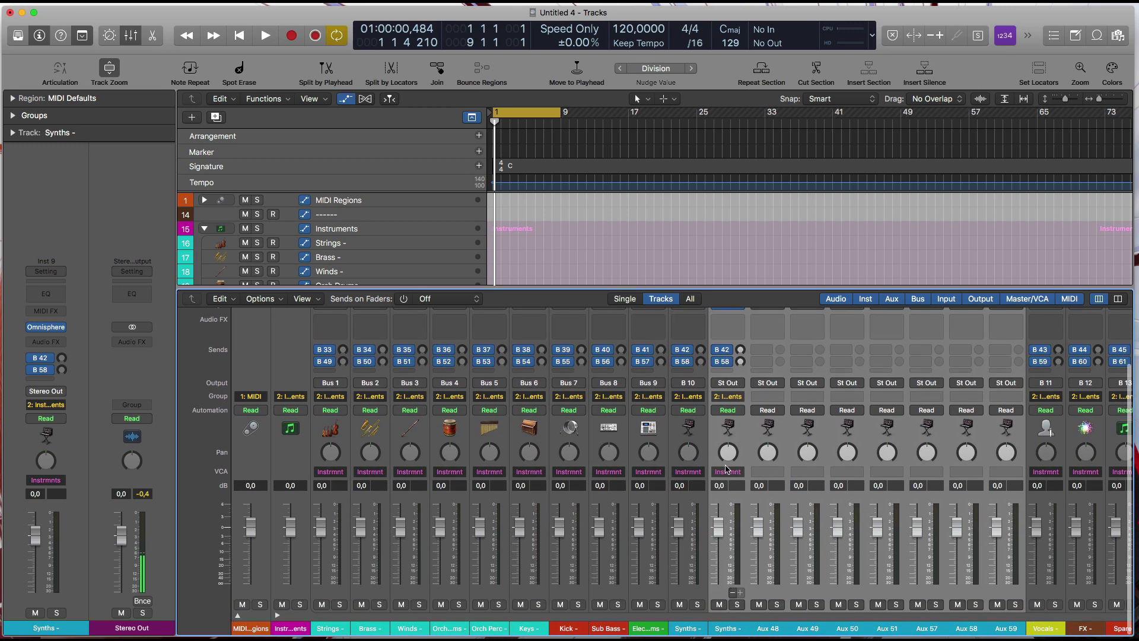
pyautogui.click(766, 473)
pyautogui.click(755, 405)
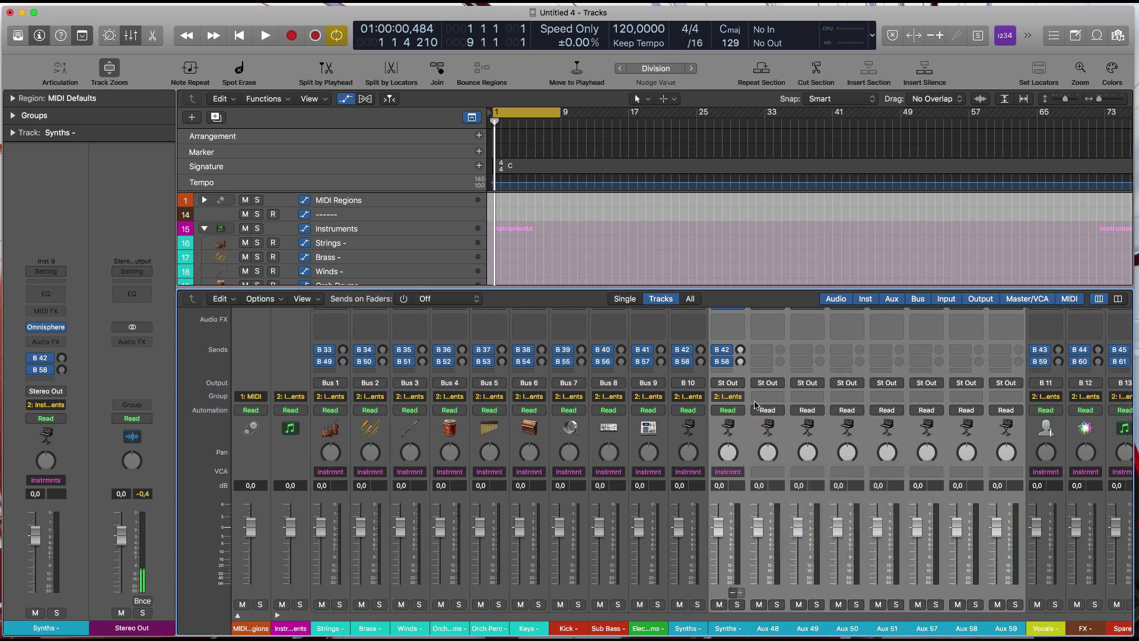
pyautogui.click(759, 397)
pyautogui.click(770, 445)
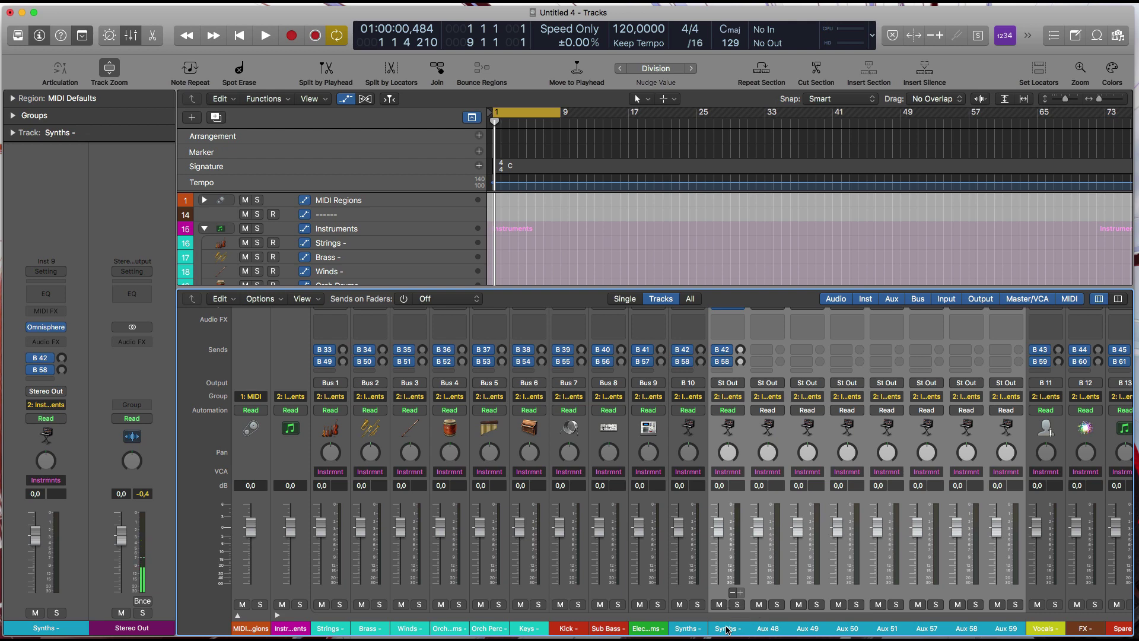
# Rename the selected Synths and aux channel strips as Synths - Omnisphere 1 through Synths - Omnisphere 8.
pyautogui.doubleClick(726, 629)
pyautogui.write('Synths')
pyautogui.press('BackSpace')
pyautogui.press('BackSpace')
pyautogui.press('BackSpace')
pyautogui.press('BackSpace')
pyautogui.press('BackSpace')
pyautogui.press('BackSpace')
pyautogui.write('re')
pyautogui.press('Return')
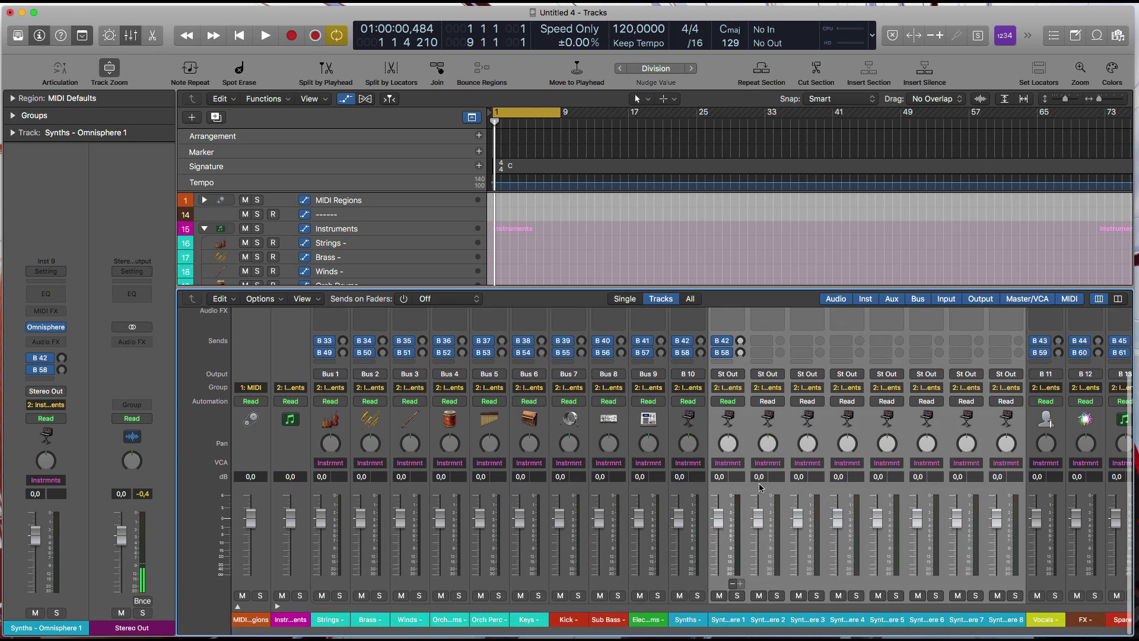
# Create tracks for the selected Omnisphere channel strips and hide the mixer.
pyautogui.rightClick(727, 624)
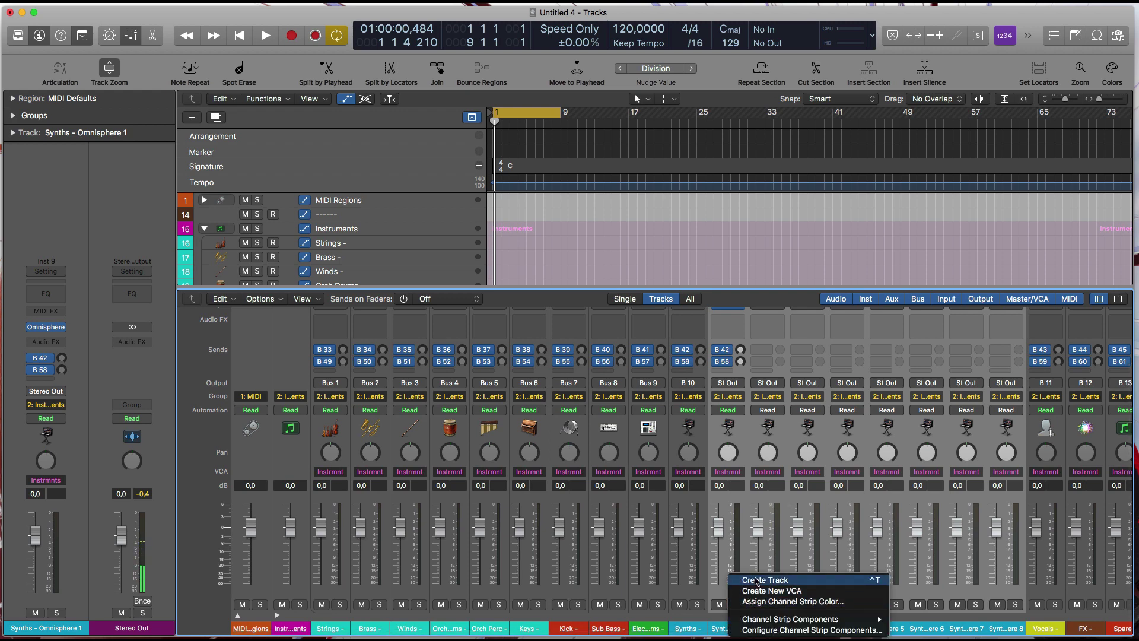
pyautogui.click(756, 580)
pyautogui.press('x')
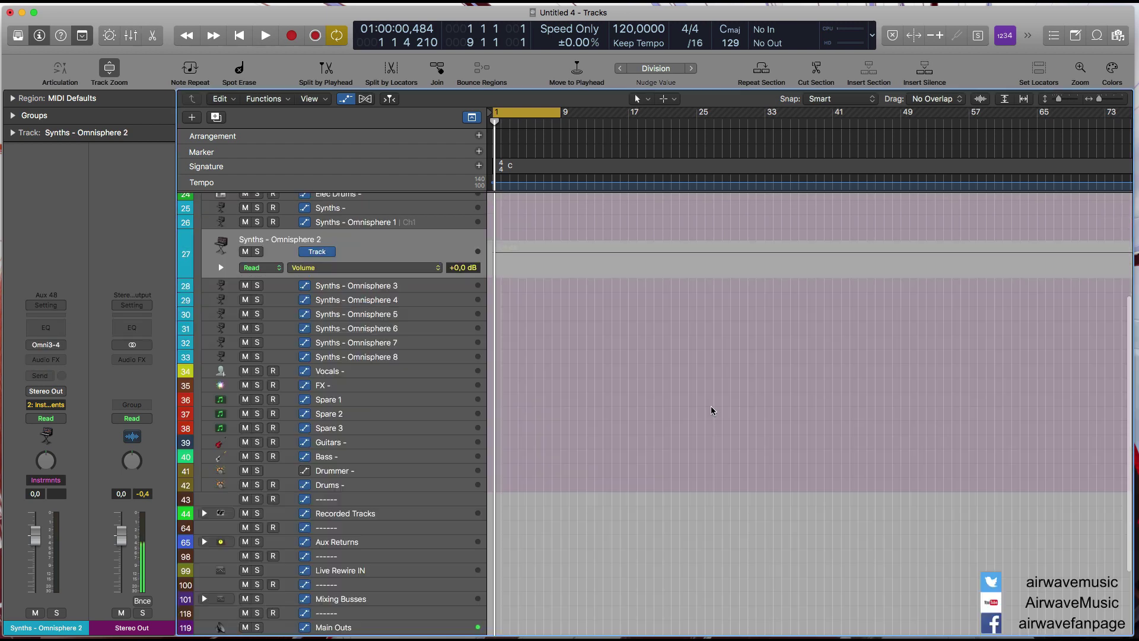
# Go through the tracks Synths - Omnisphere 1 to 8 one by one to examine their channel strips.
pyautogui.scroll(3, 392, 289)
pyautogui.click(387, 284)
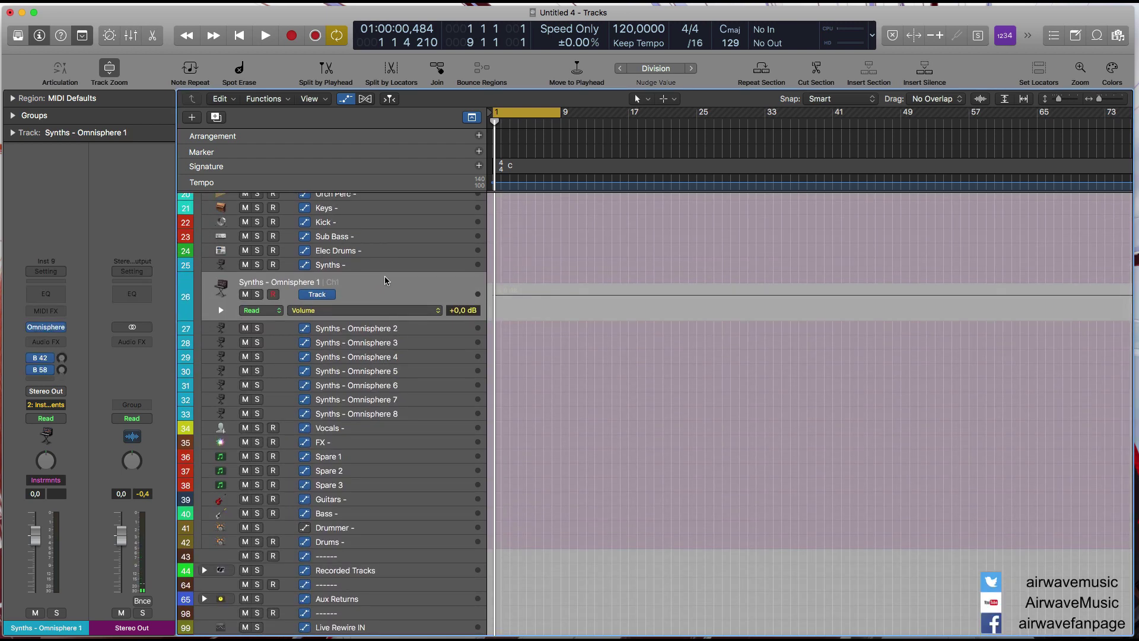
pyautogui.click(385, 328)
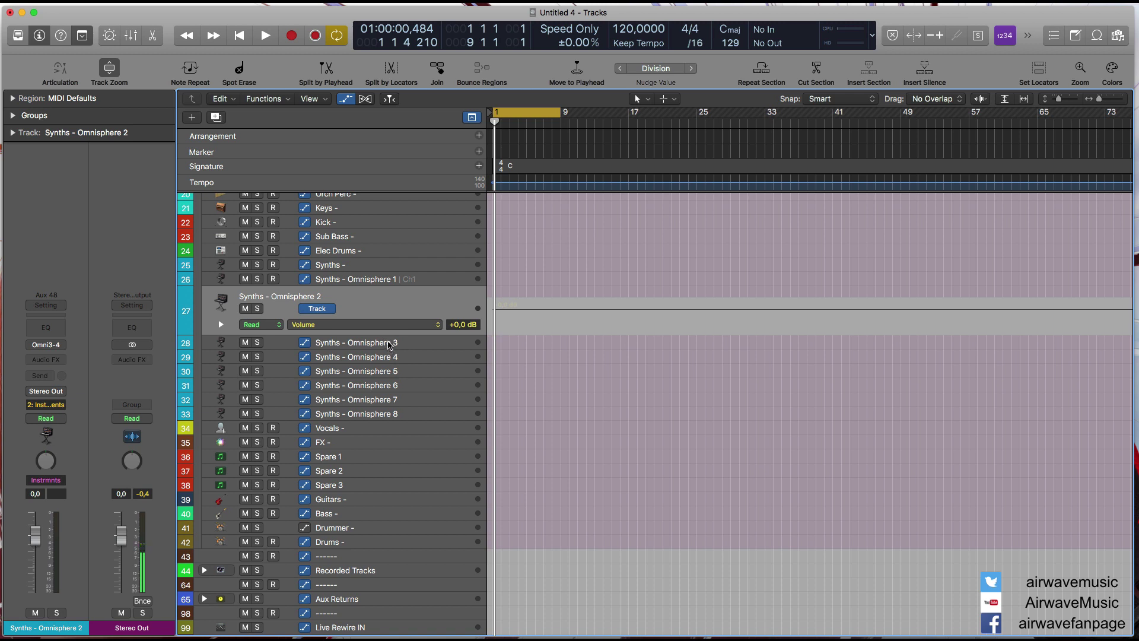
pyautogui.click(390, 350)
pyautogui.click(389, 360)
pyautogui.click(393, 373)
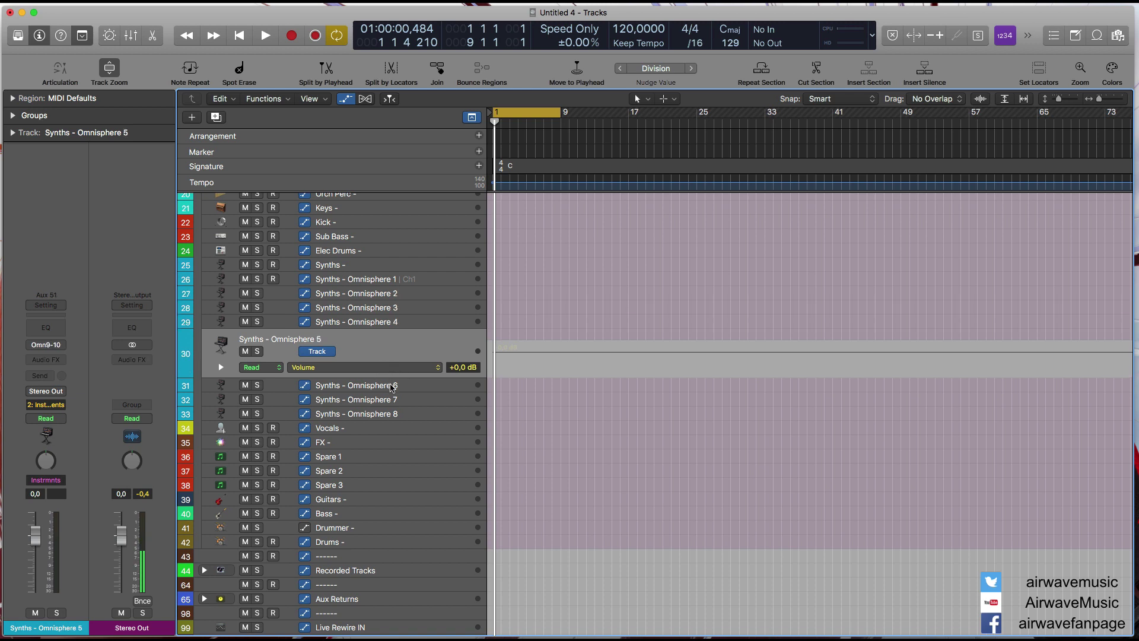
pyautogui.click(393, 386)
pyautogui.click(391, 402)
pyautogui.click(390, 416)
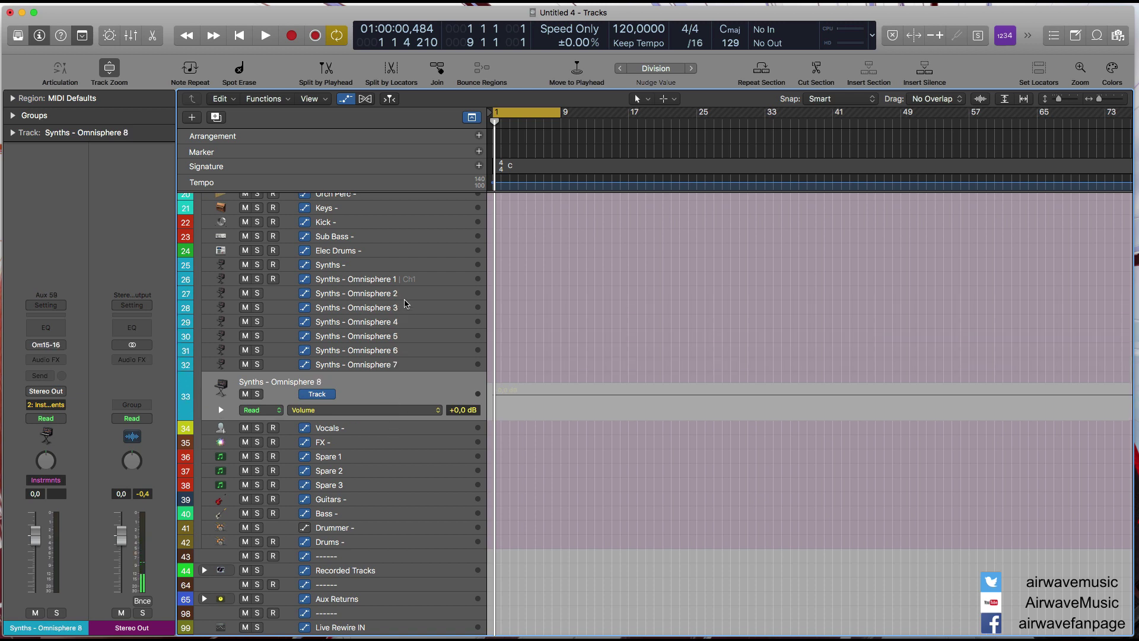
# Hide the track automation and adjust the zoomed height of the selected Omnisphere track.
pyautogui.click(402, 279)
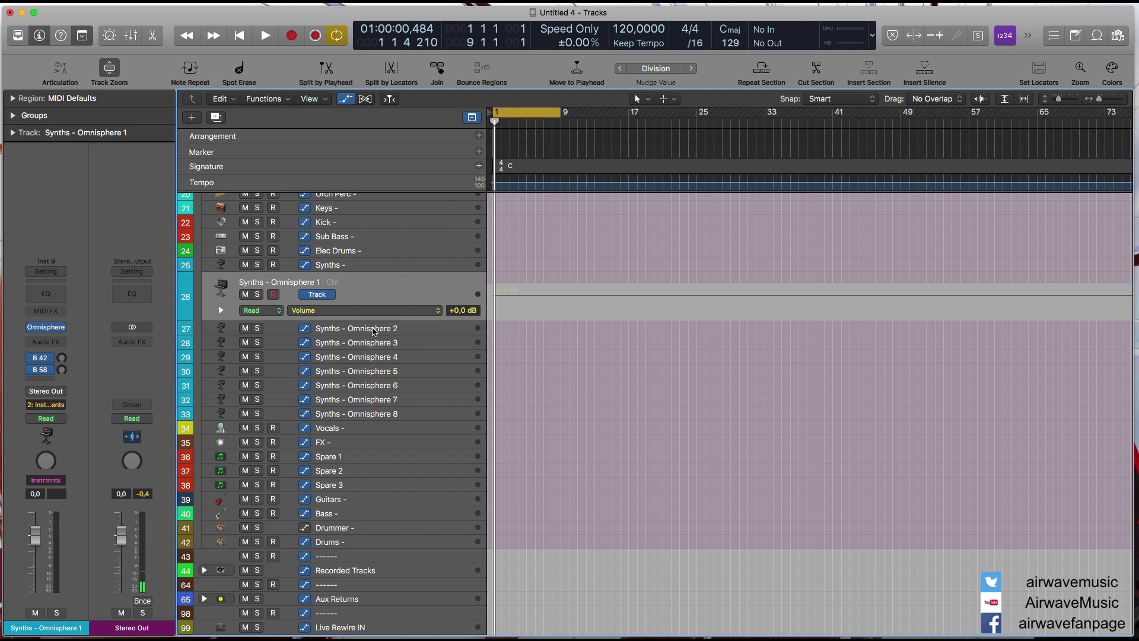
pyautogui.click(373, 333)
pyautogui.click(373, 343)
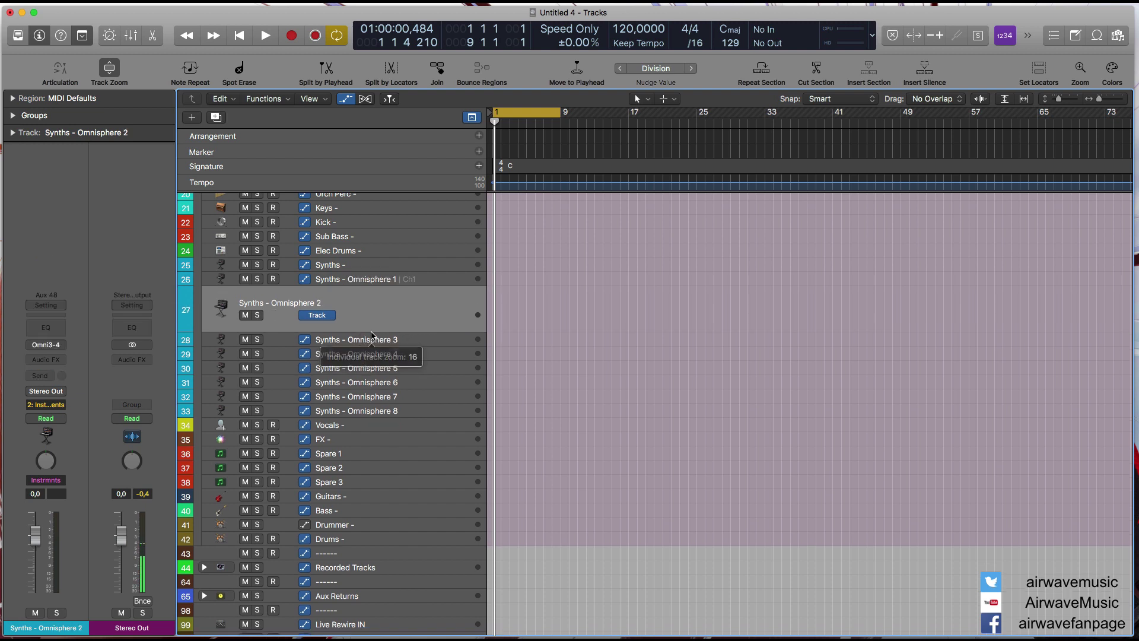
pyautogui.click(368, 411)
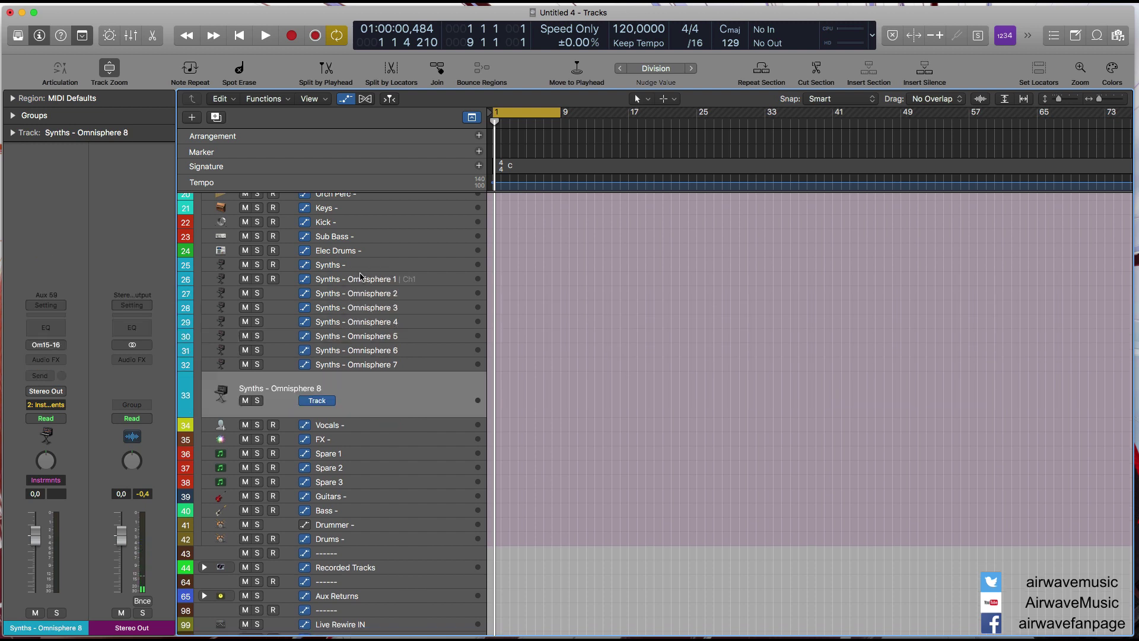
# Group the tracks Synths - Omnisphere 1 through 8 into a Summing Stack.
pyautogui.click(359, 273)
pyautogui.click(360, 313)
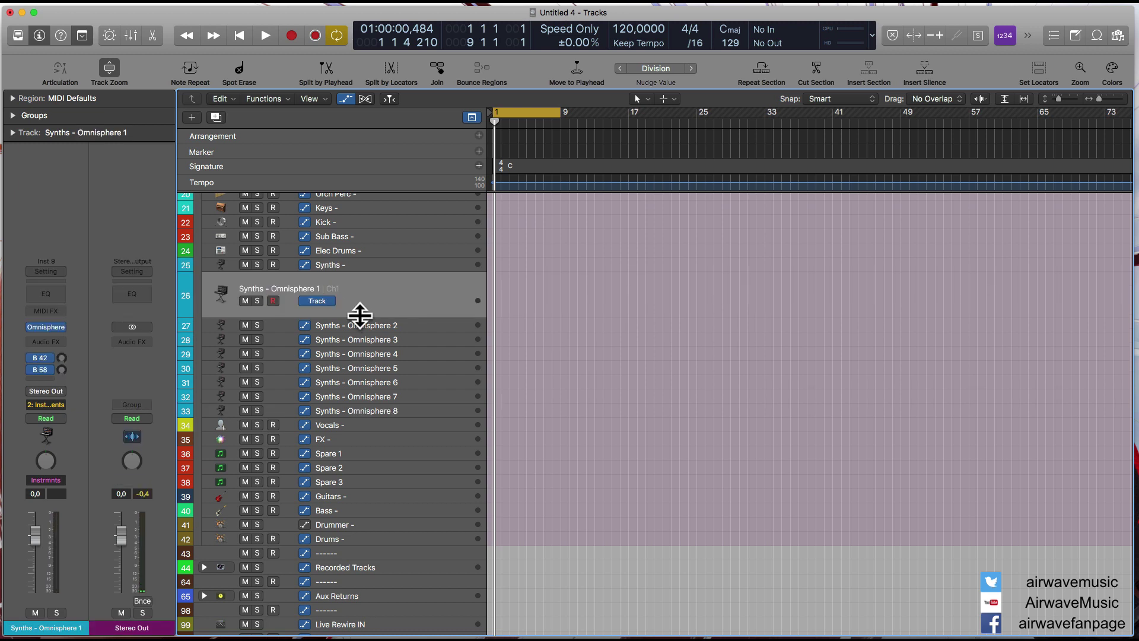
pyautogui.keyDown('shift'); pyautogui.click(352, 410); pyautogui.keyUp('shift')
pyautogui.rightClick(378, 282)
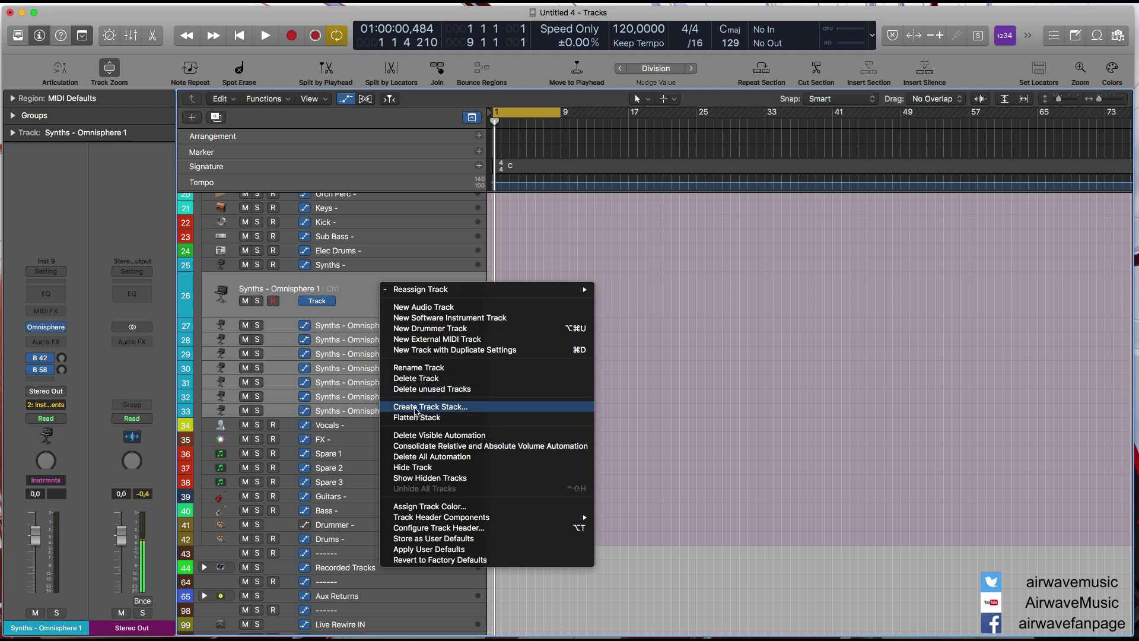
pyautogui.click(423, 249)
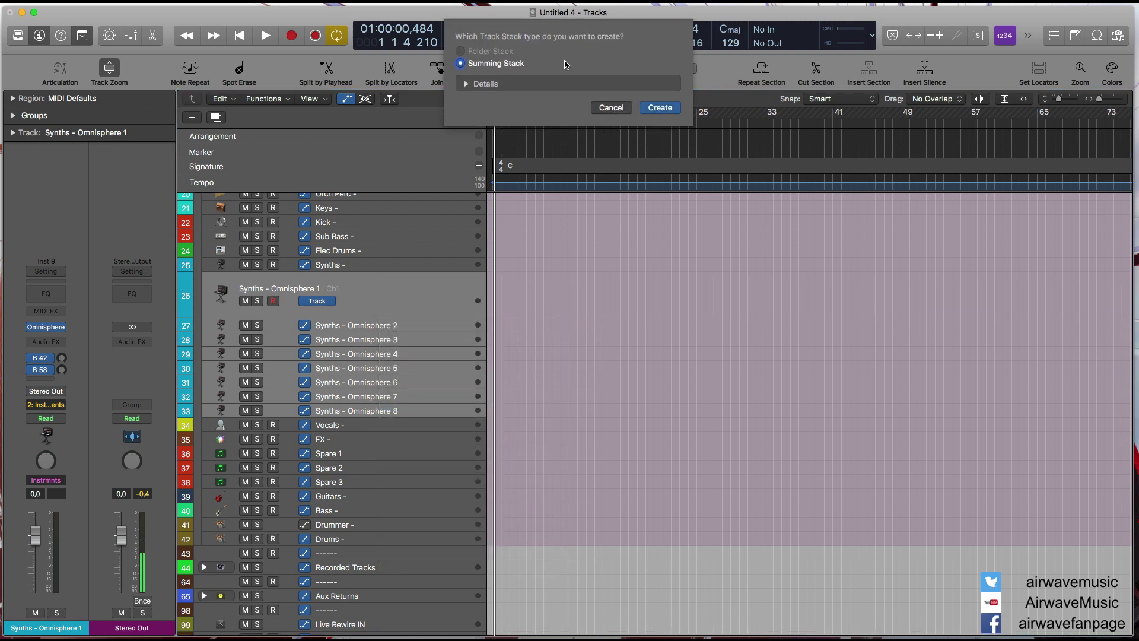
pyautogui.click(660, 107)
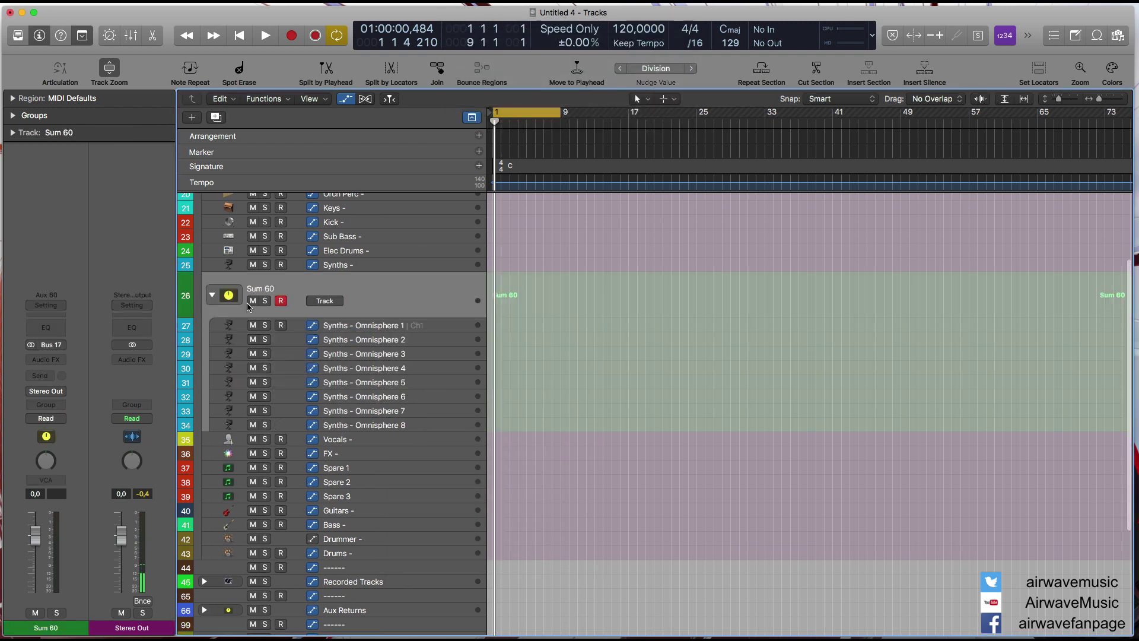
# Rename the new summing stack as Synths - Omnisphere.
pyautogui.doubleClick(266, 287)
pyautogui.write('Synt')
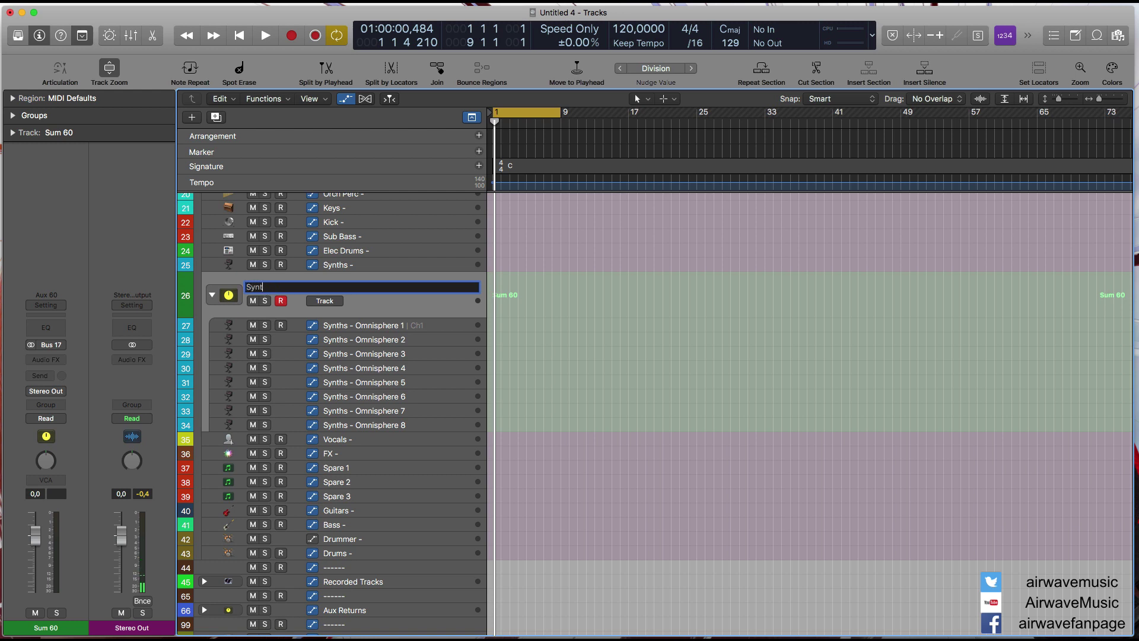
pyautogui.write('hs - Omnisphere')
pyautogui.press('Return')
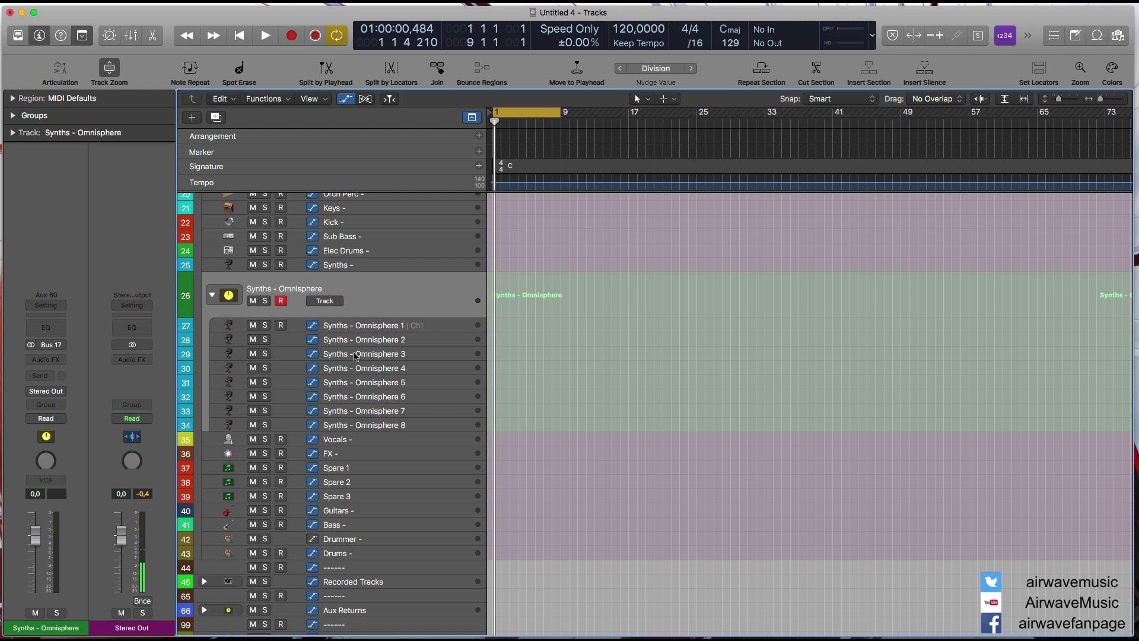
# Step back and forth through the eight tracks inside the Synths - Omnisphere stack to examine their inputs, output routing and MIDI channel.
pyautogui.click(381, 327)
pyautogui.press('Down')
pyautogui.press('Down')
pyautogui.press('Down')
pyautogui.press('Down')
pyautogui.press('Down')
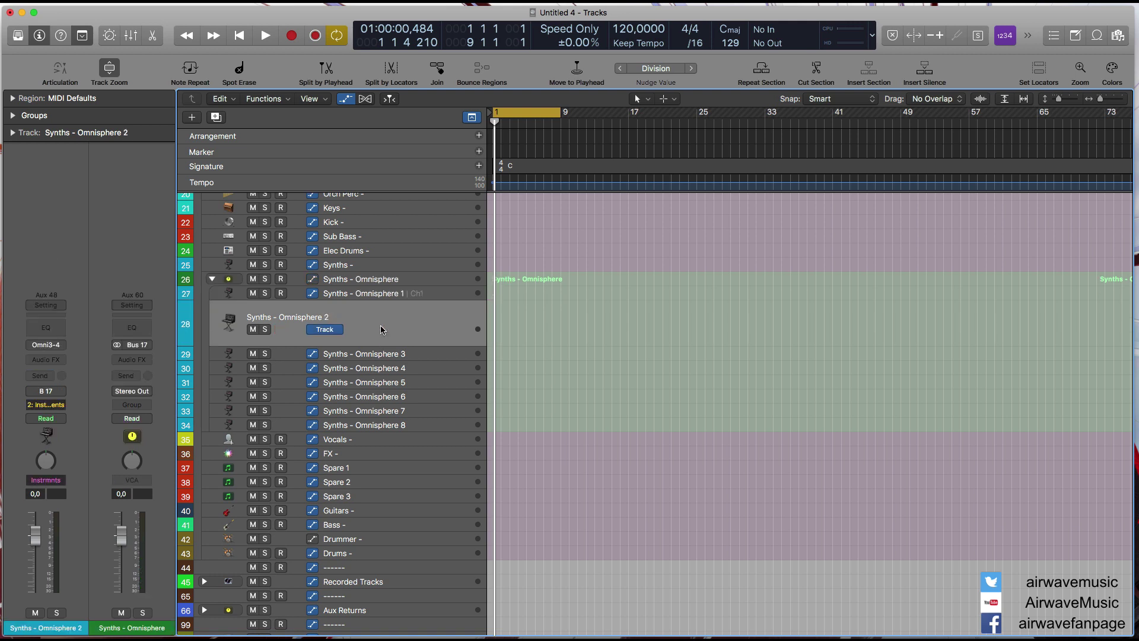
pyautogui.press('Down')
pyautogui.press('Down')
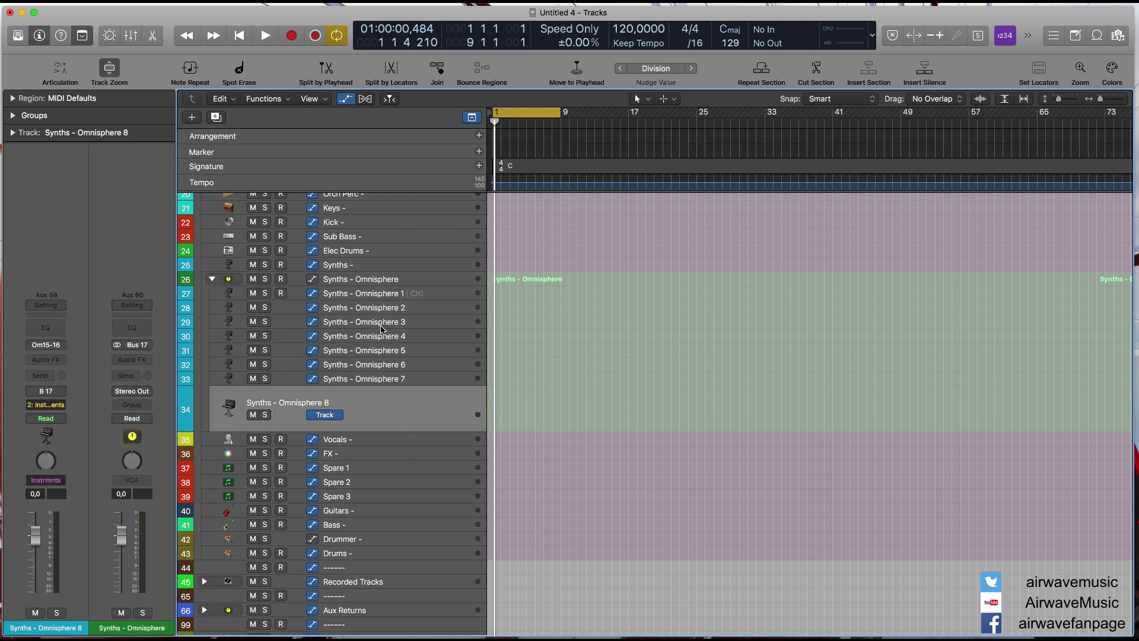
pyautogui.press('Up')
pyautogui.press('Up')
pyautogui.press('Up')
pyautogui.press('Up')
pyautogui.press('Up')
pyautogui.press('Up')
pyautogui.press('Up')
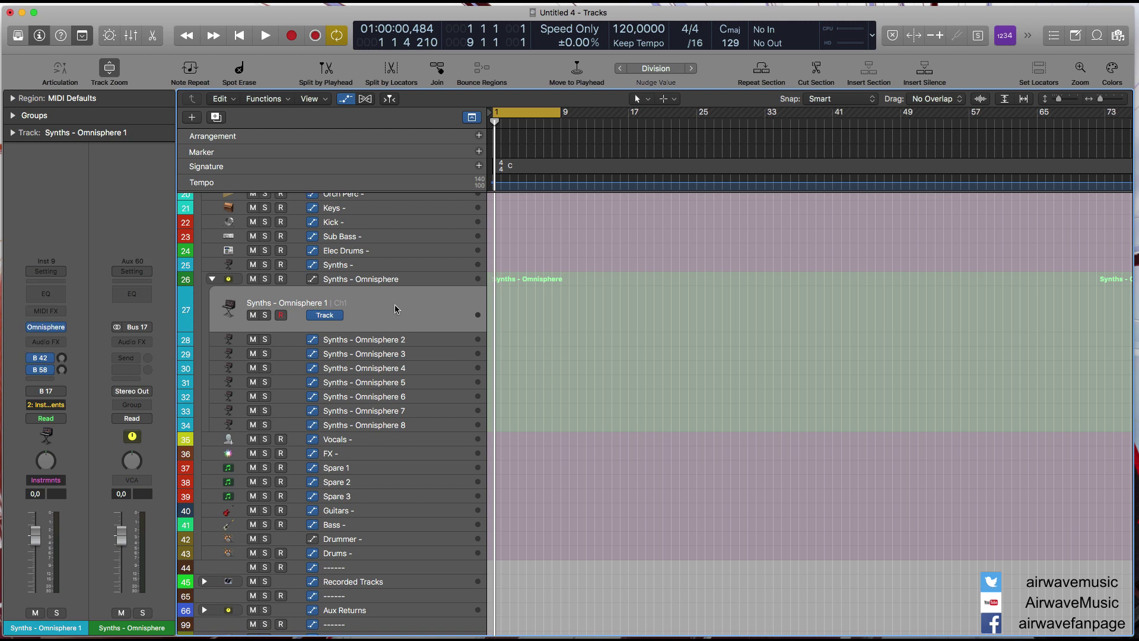
pyautogui.press('Down')
pyautogui.press('Up')
pyautogui.press('Down')
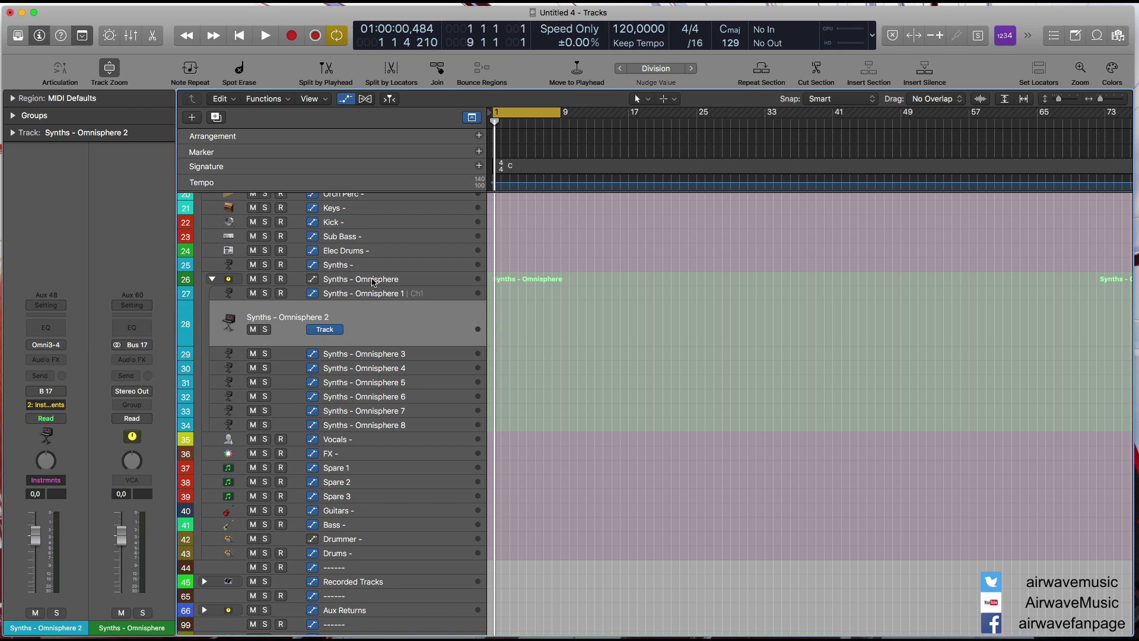
pyautogui.press('Up')
pyautogui.press('Down')
pyautogui.press('Up')
pyautogui.press('Down')
pyautogui.press('Down')
pyautogui.press('Down')
pyautogui.press('Down')
pyautogui.press('Down')
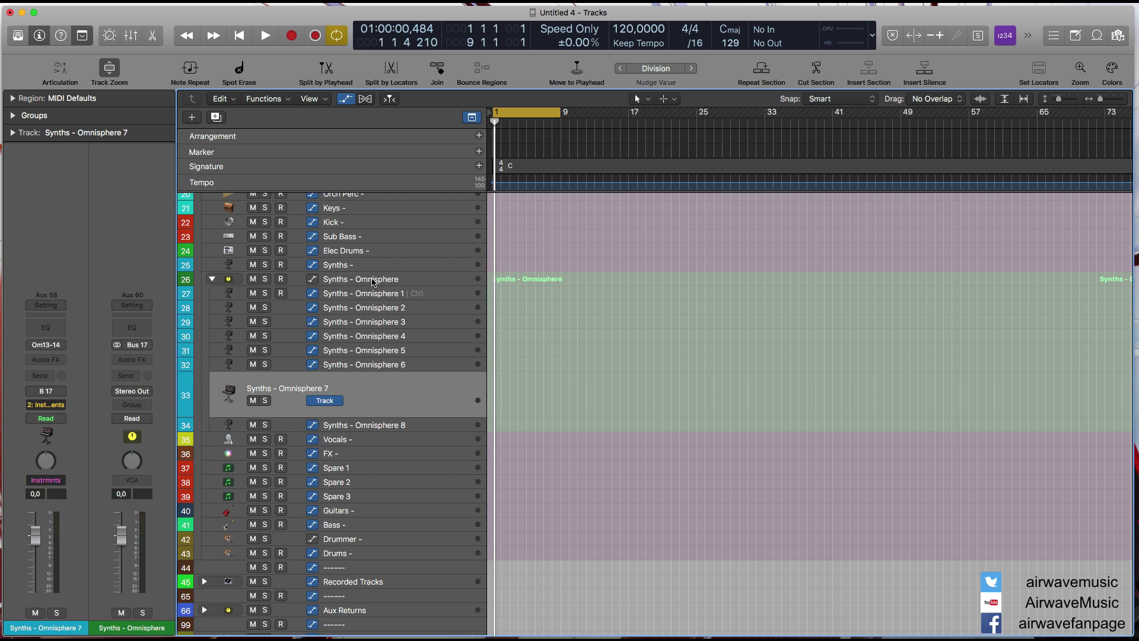
pyautogui.press('Up')
pyautogui.press('Up')
pyautogui.press('Up')
pyautogui.press('Up')
pyautogui.press('Up')
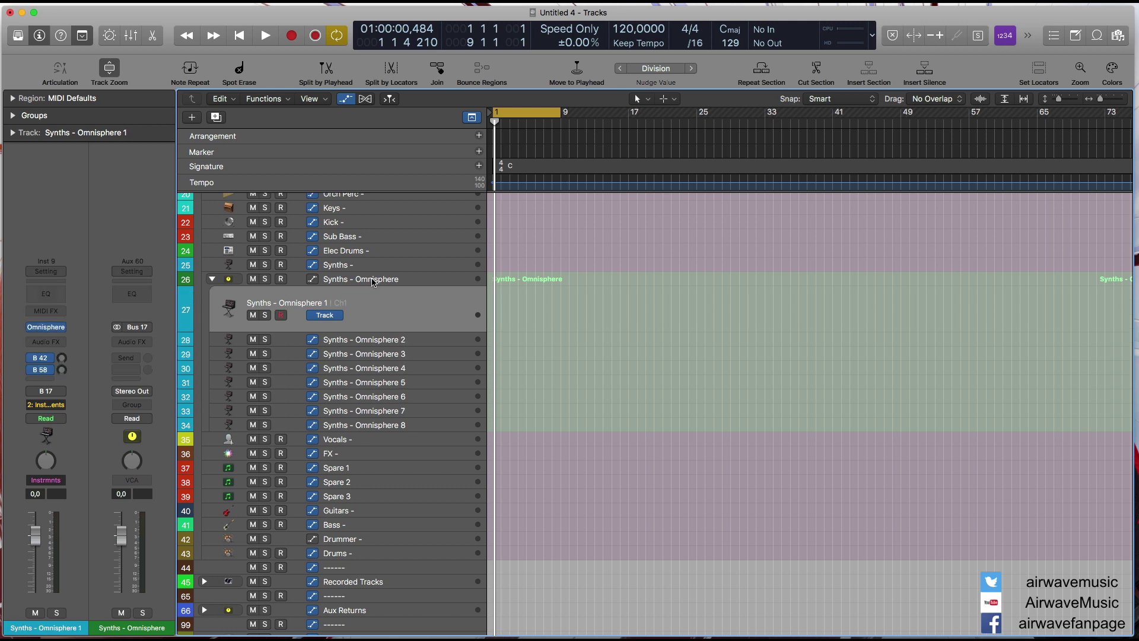